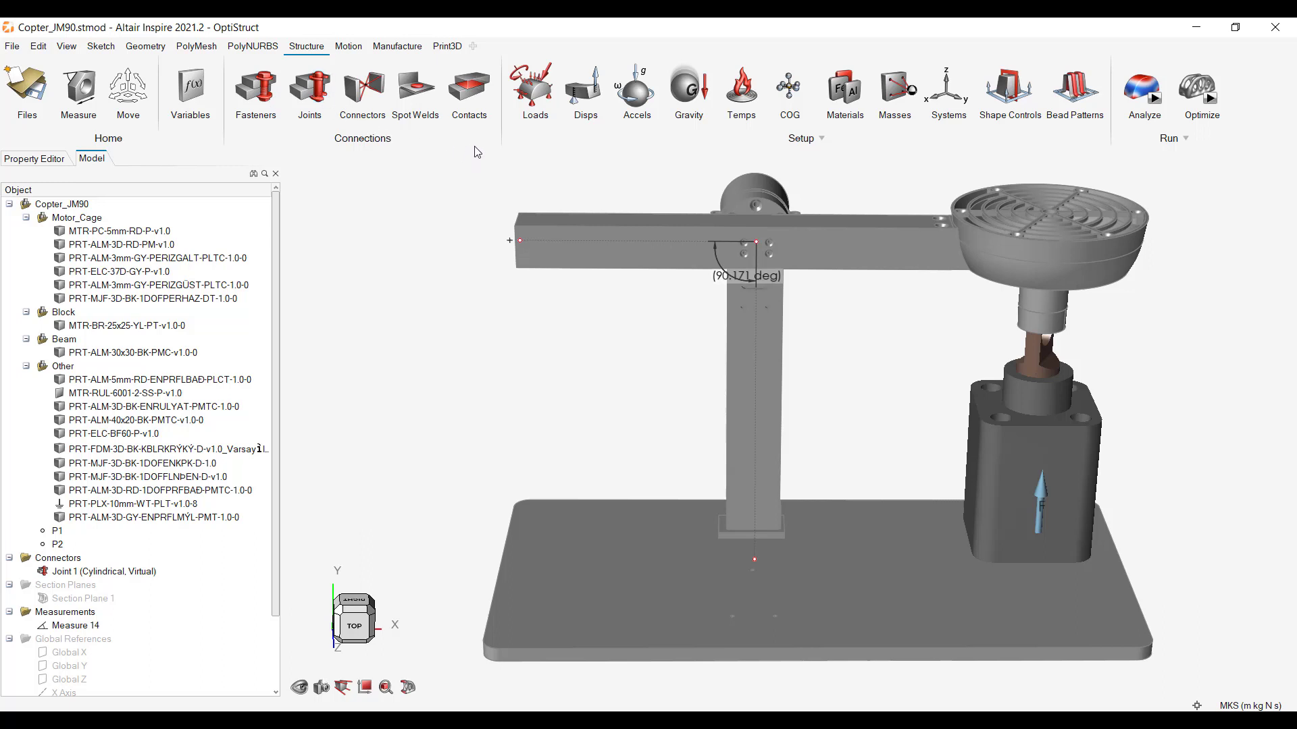
- Add a table-driven actuator, Actuator 1, on the copter's motor housing
{"action": "left_click", "coordinate": [356, 48]}
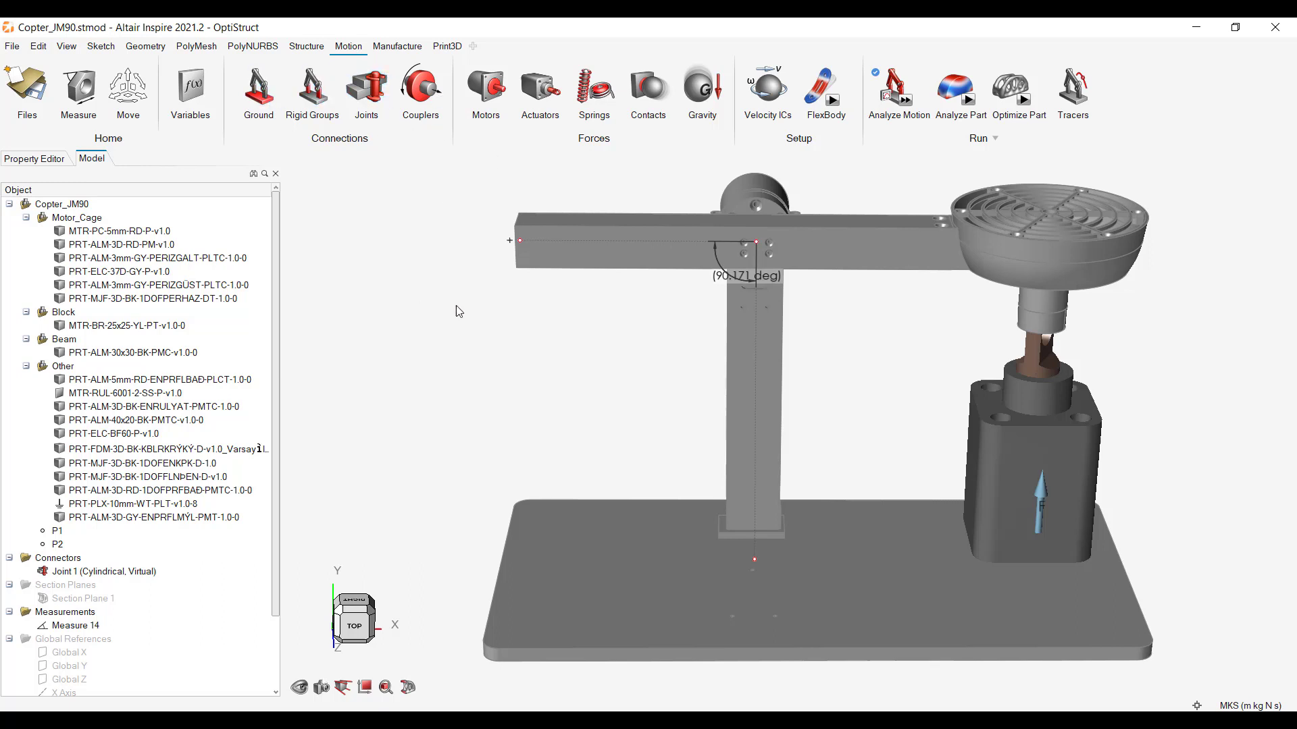
{"action": "left_click", "coordinate": [997, 436]}
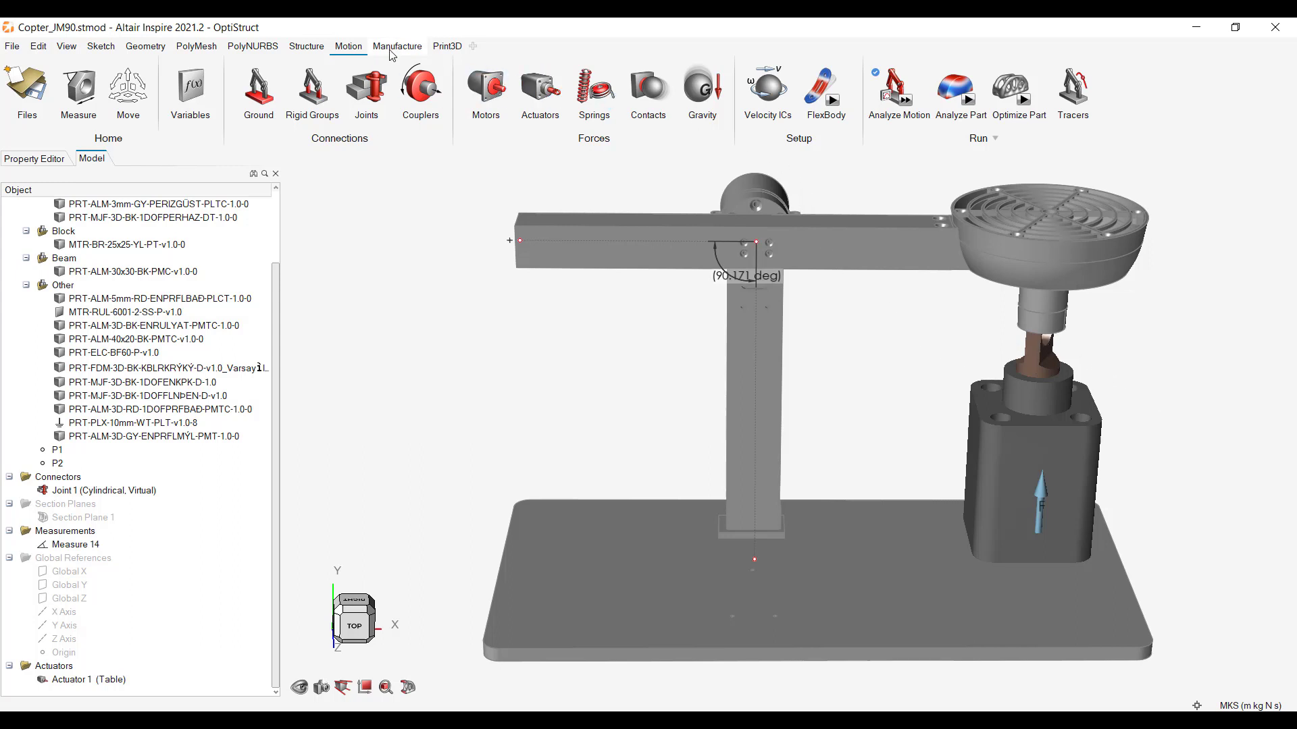
- Hide Actuator 1 from the view, then undo to show it again
{"action": "left_click", "coordinate": [905, 101]}
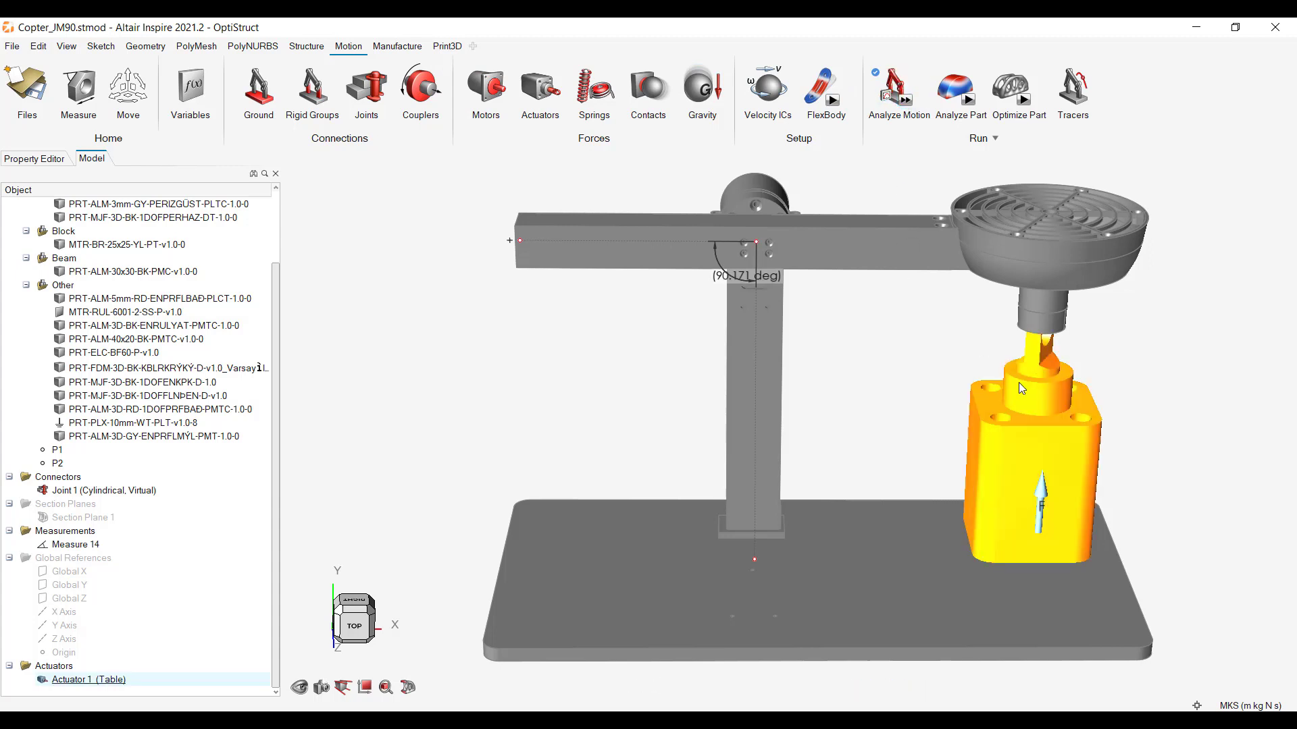
{"action": "right_click", "coordinate": [1020, 444]}
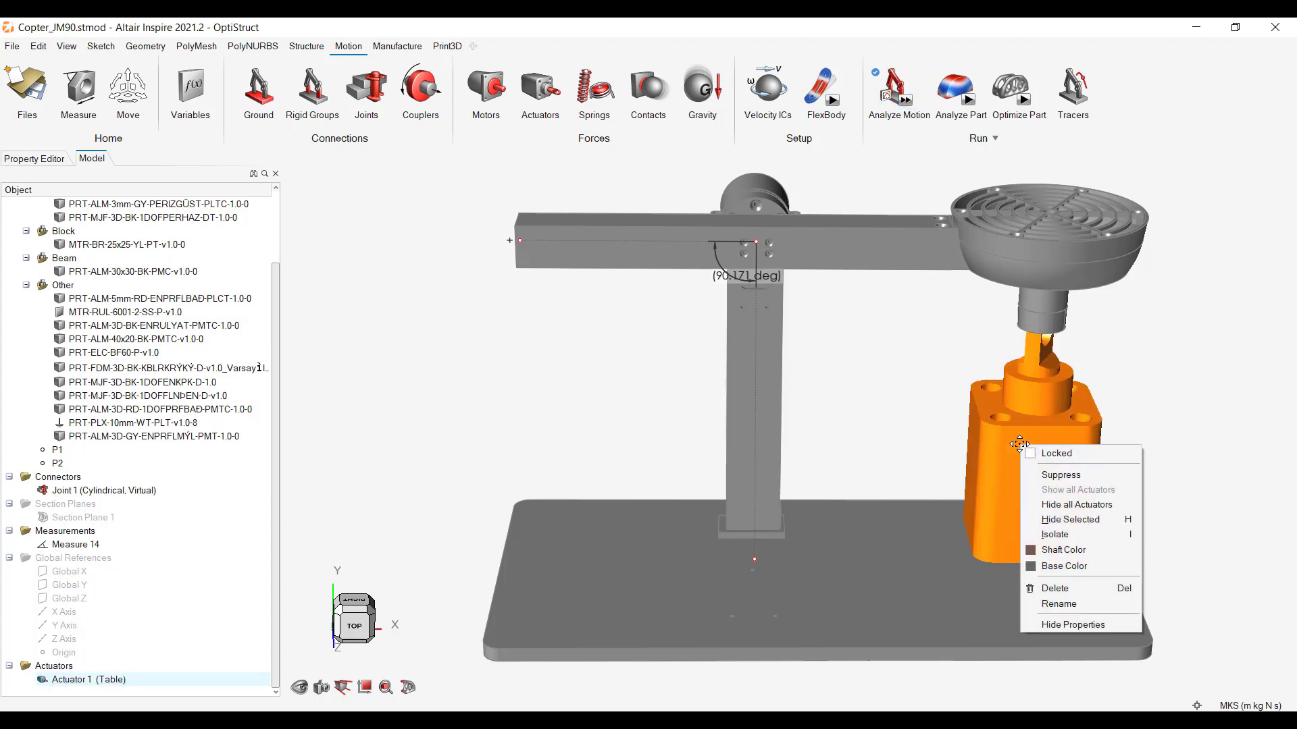
{"action": "left_click", "coordinate": [1074, 519]}
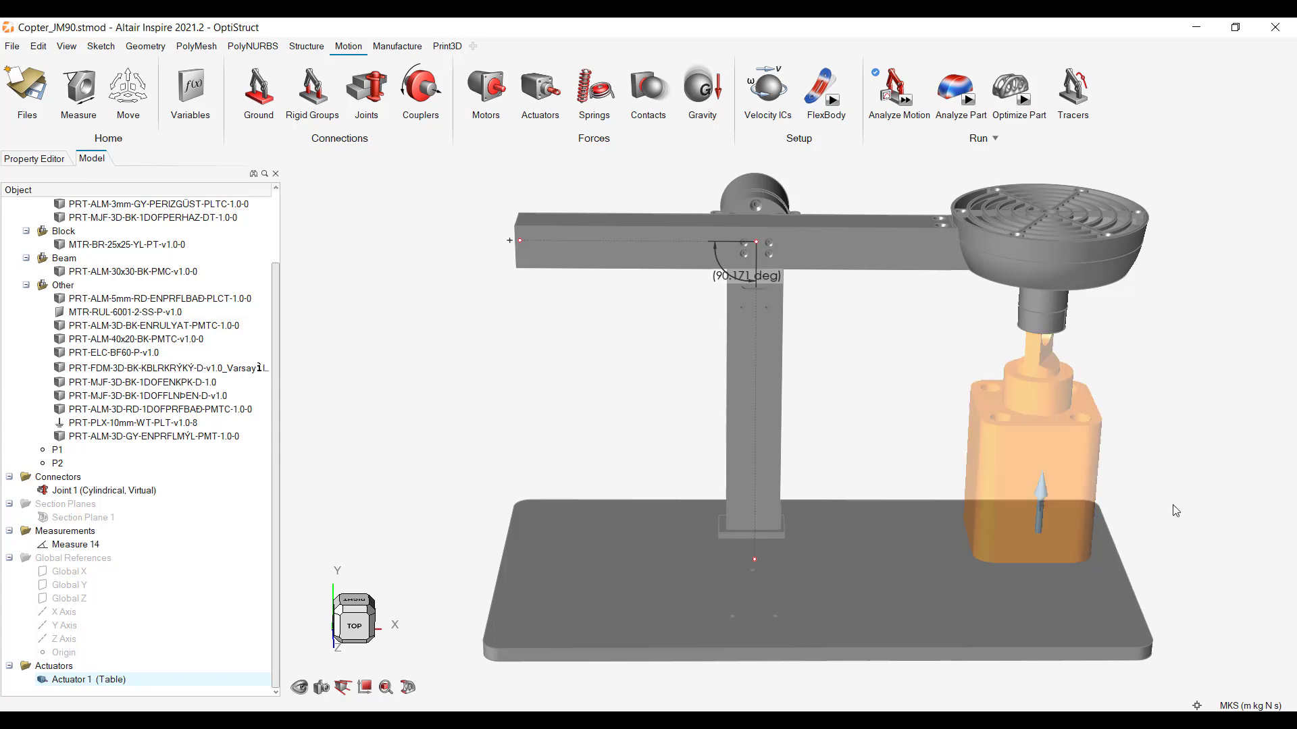
{"action": "key", "text": "ctrl+z"}
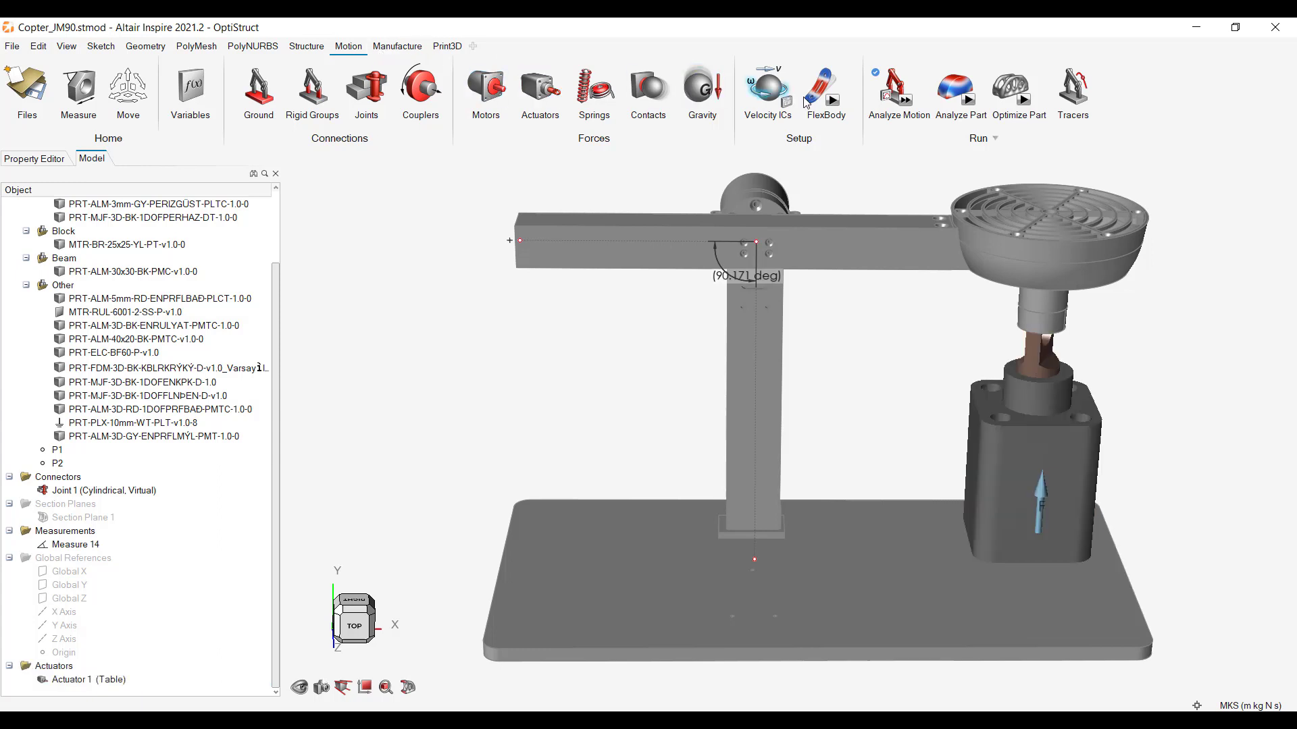
- Run the copter's motion analysis and list the export unit systems in its settings
{"action": "left_click", "coordinate": [905, 99]}
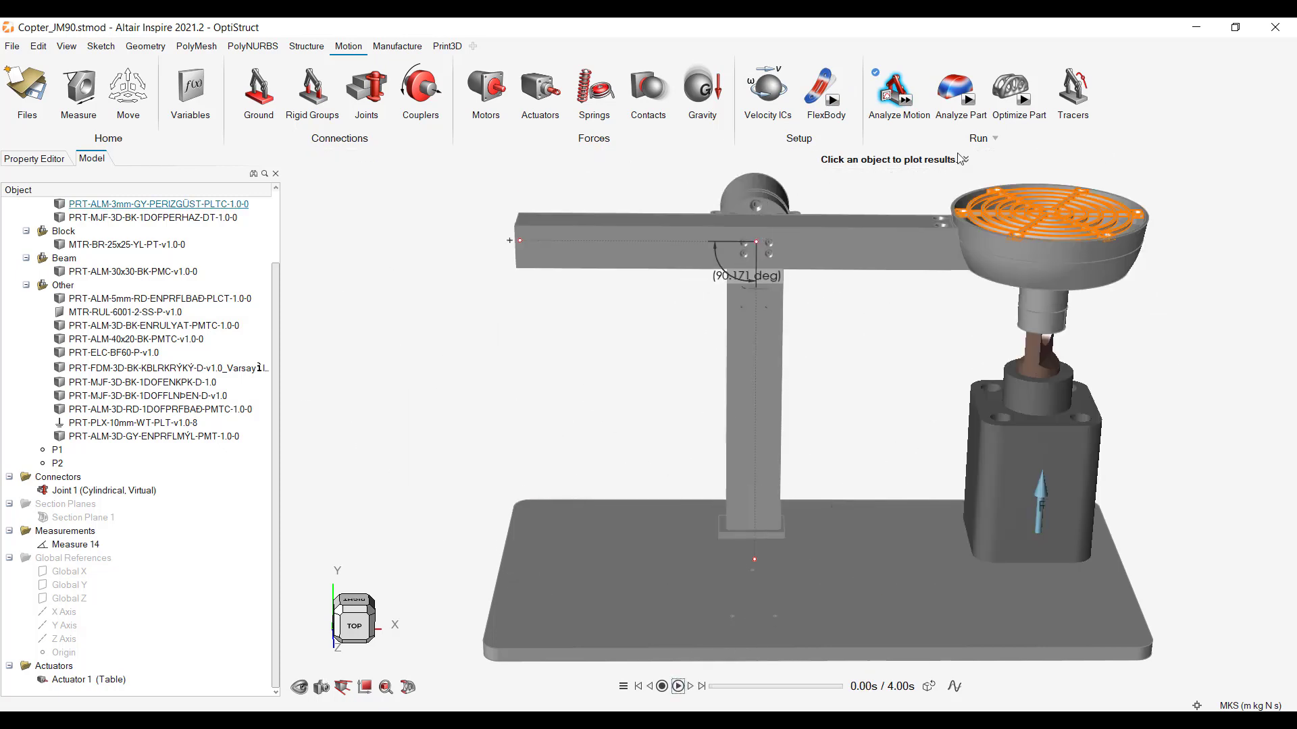
{"action": "left_click", "coordinate": [922, 105]}
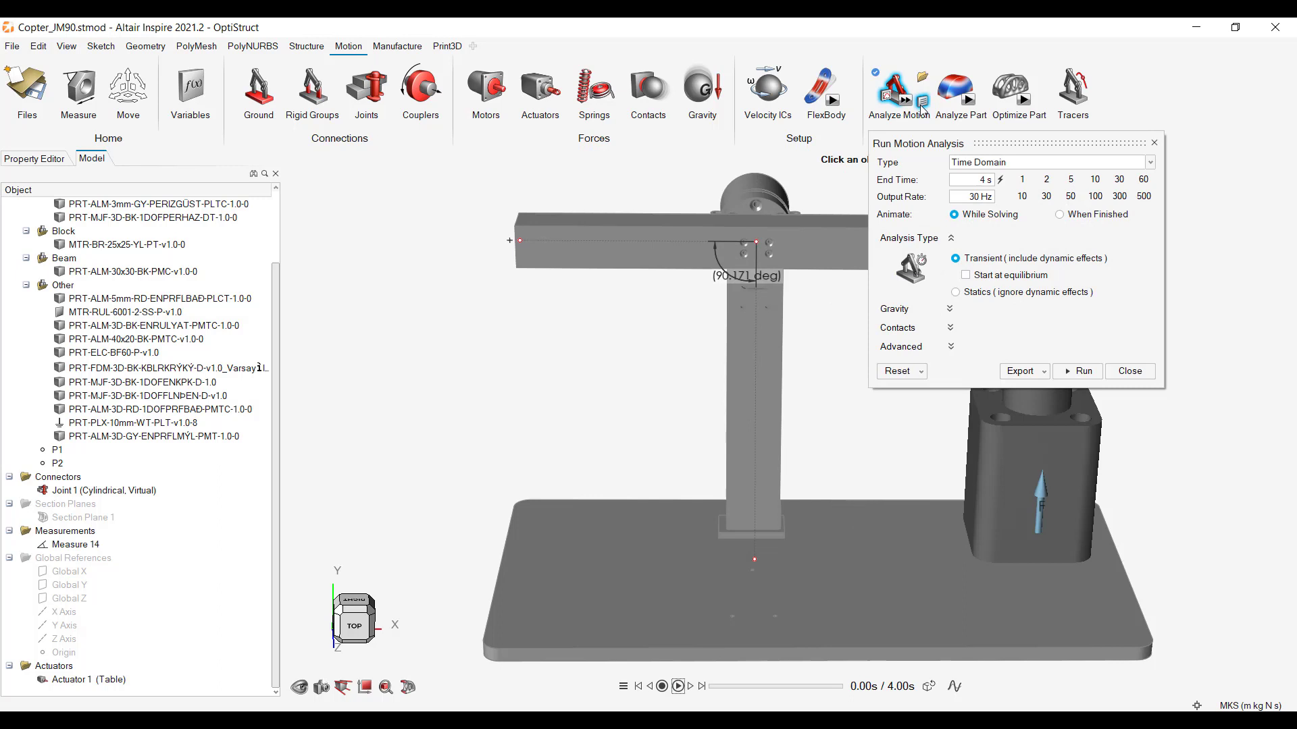
{"action": "left_click", "coordinate": [1023, 372]}
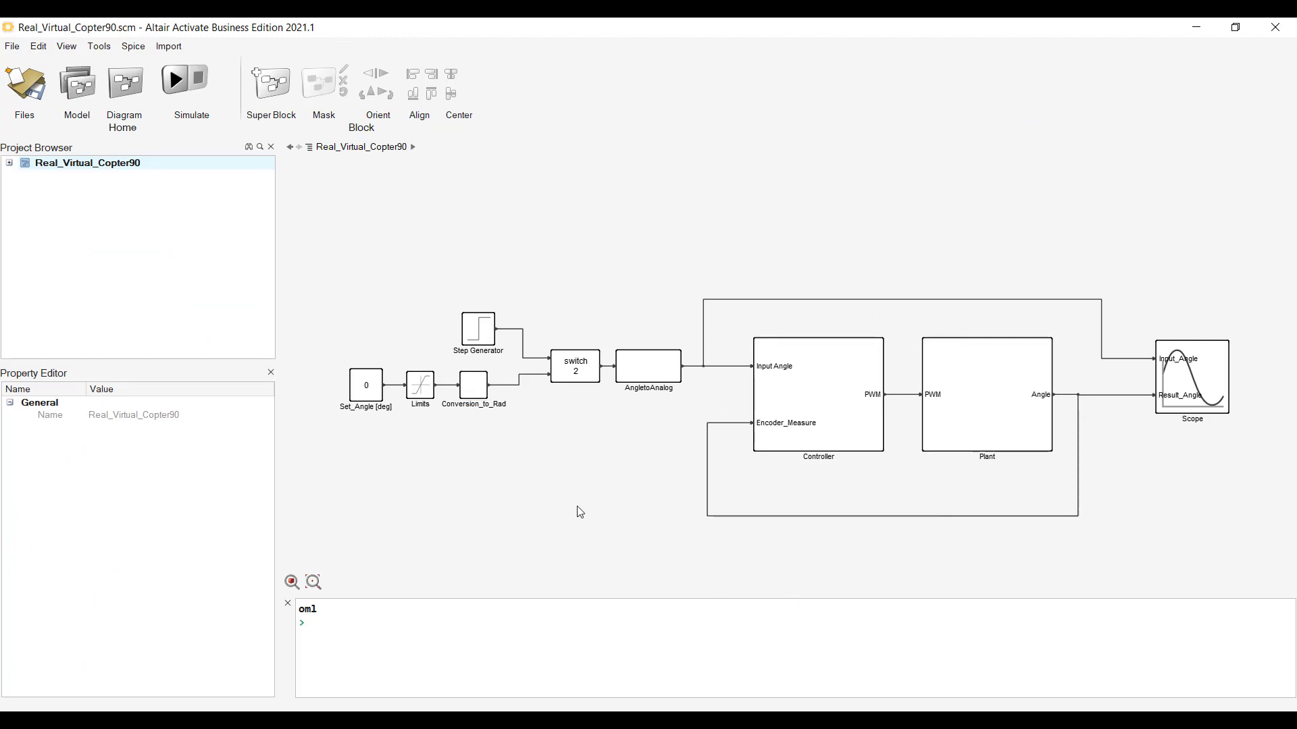
- Review the Set_Angle parameters unchanged, look inside the Controller, and return to the top level
{"action": "double_click", "coordinate": [370, 398]}
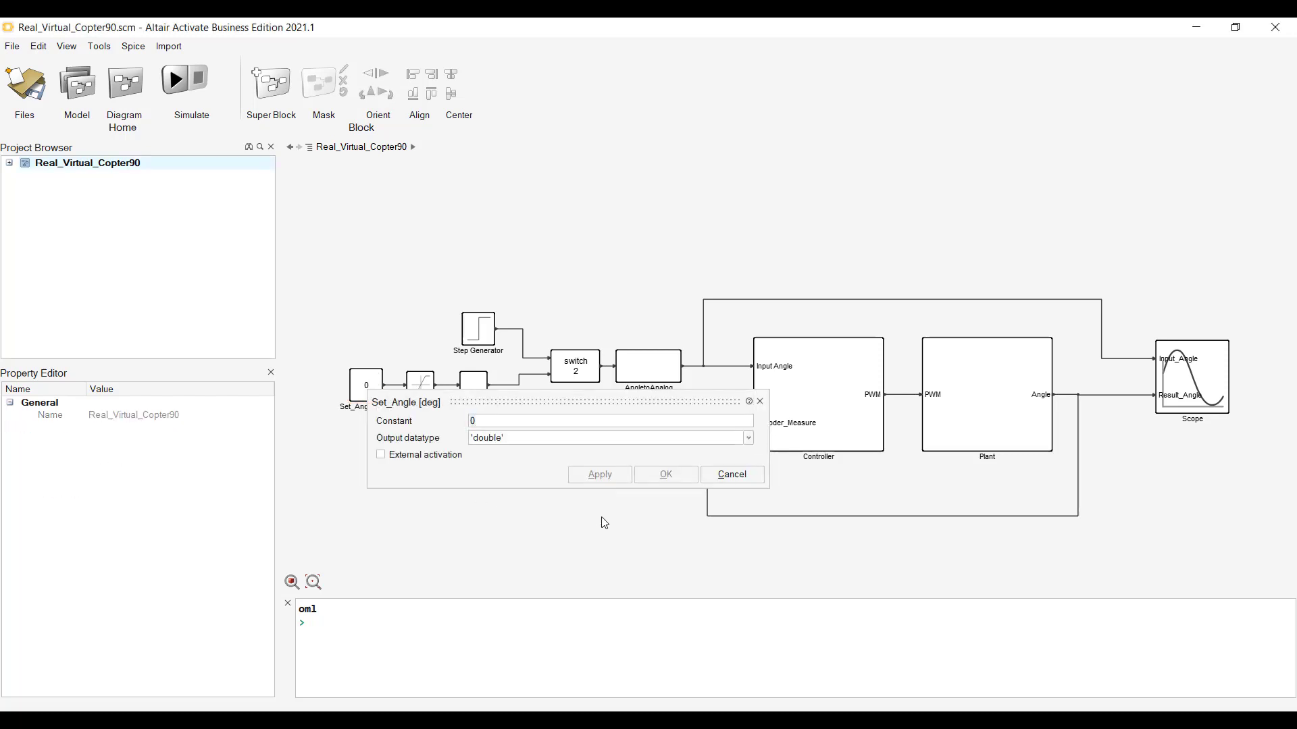
{"action": "left_click", "coordinate": [750, 475]}
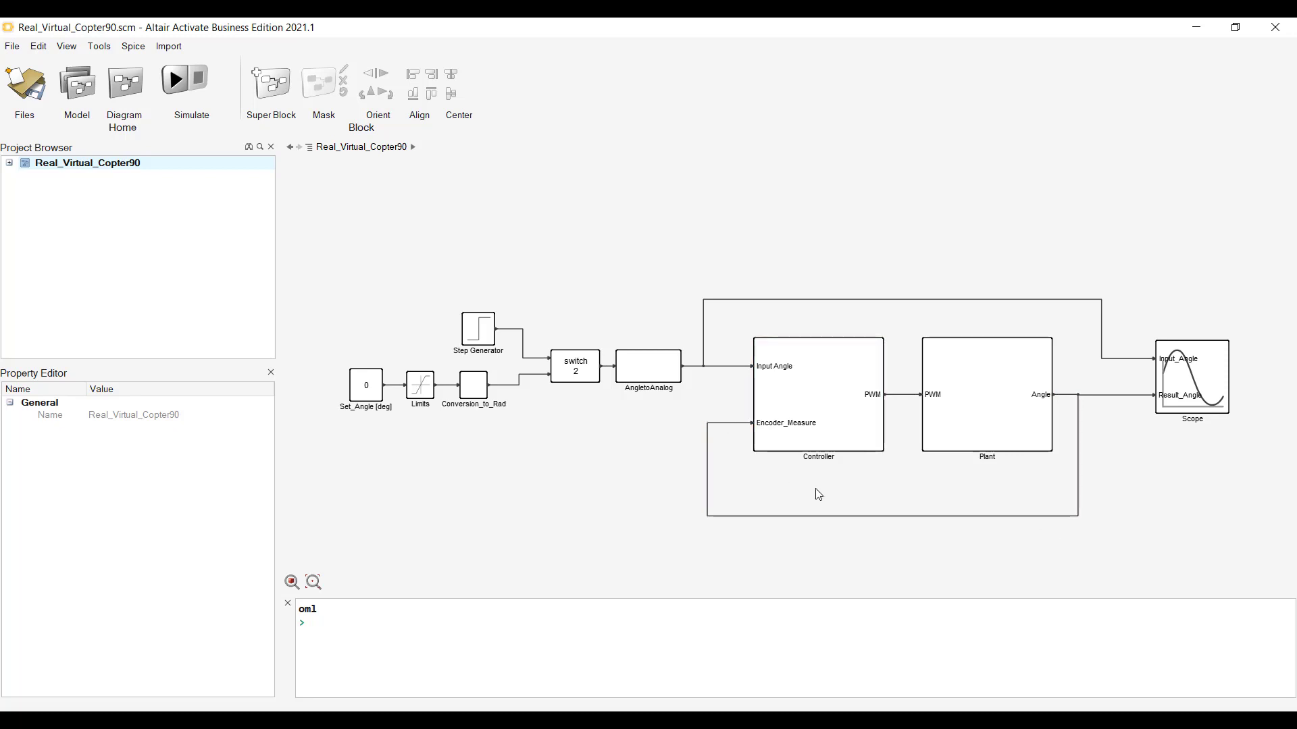
{"action": "double_click", "coordinate": [850, 434]}
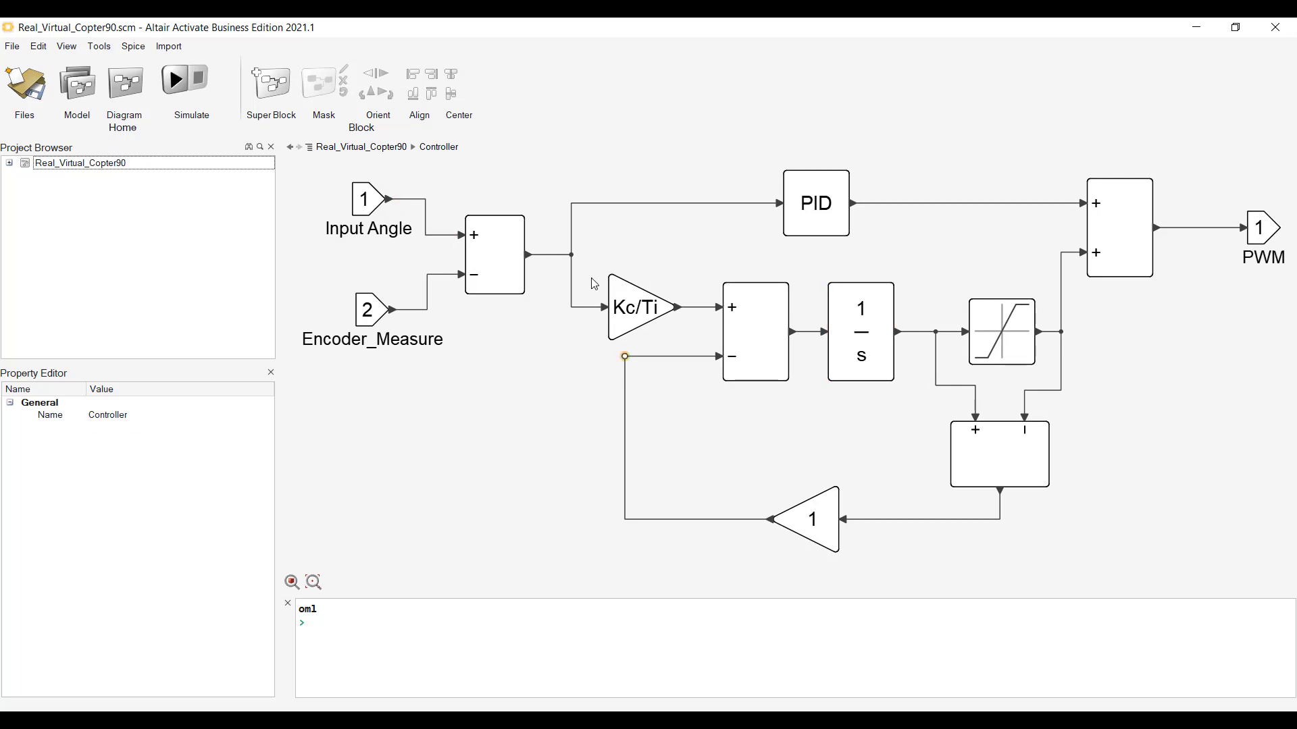
{"action": "left_click", "coordinate": [387, 149]}
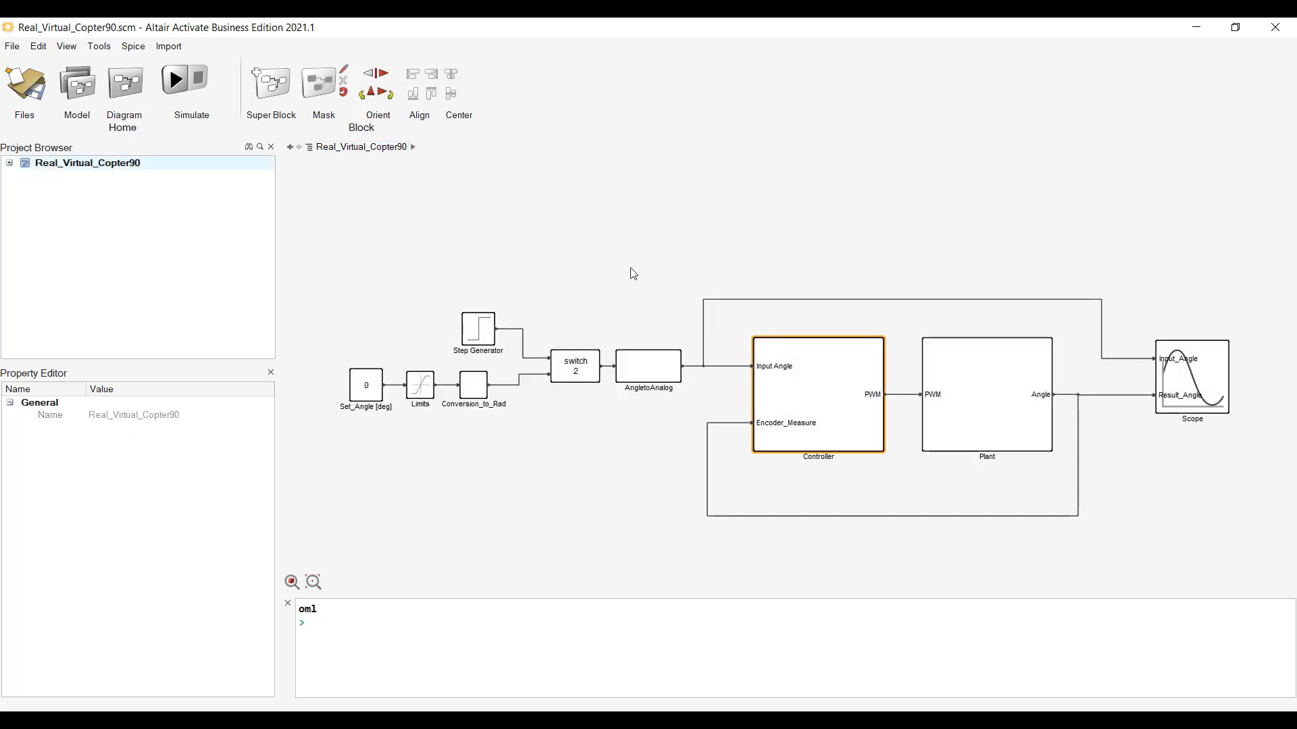
- Inspect the Plant's Real hardware variant, then return to the top-level diagram
{"action": "double_click", "coordinate": [974, 404]}
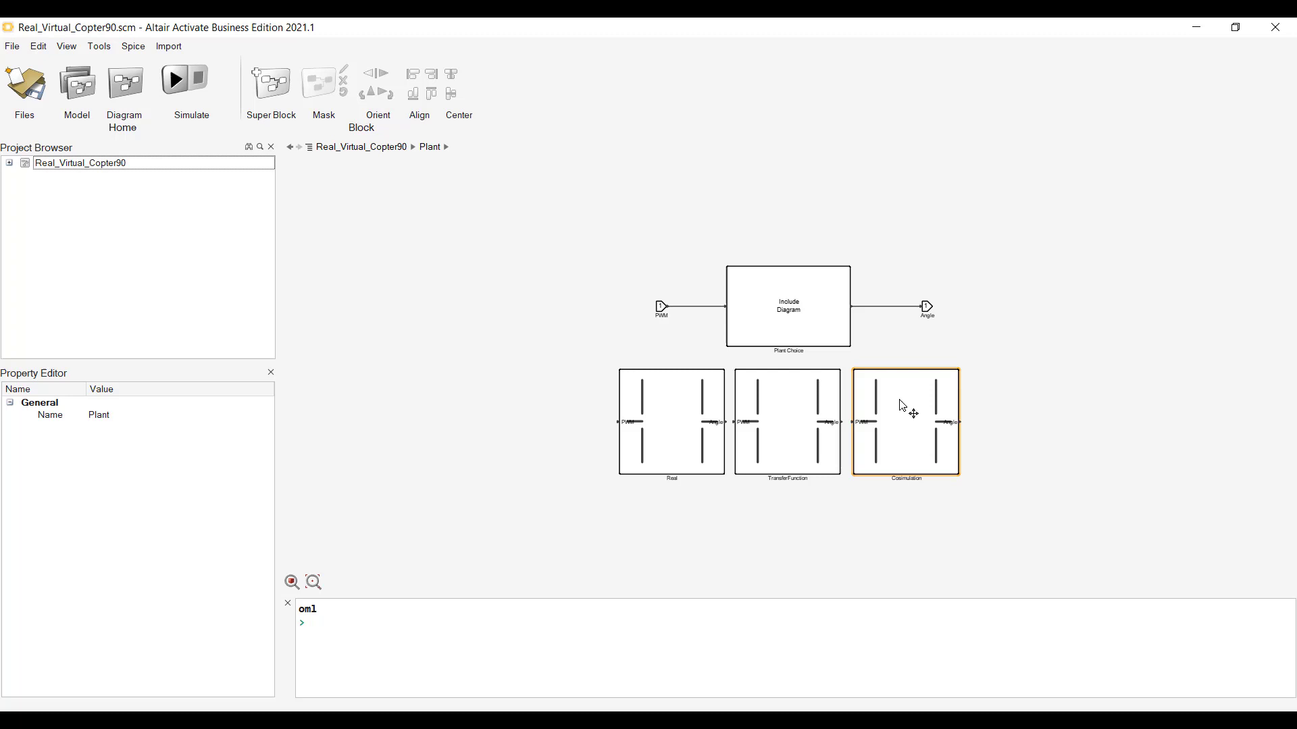
{"action": "left_click", "coordinate": [314, 583]}
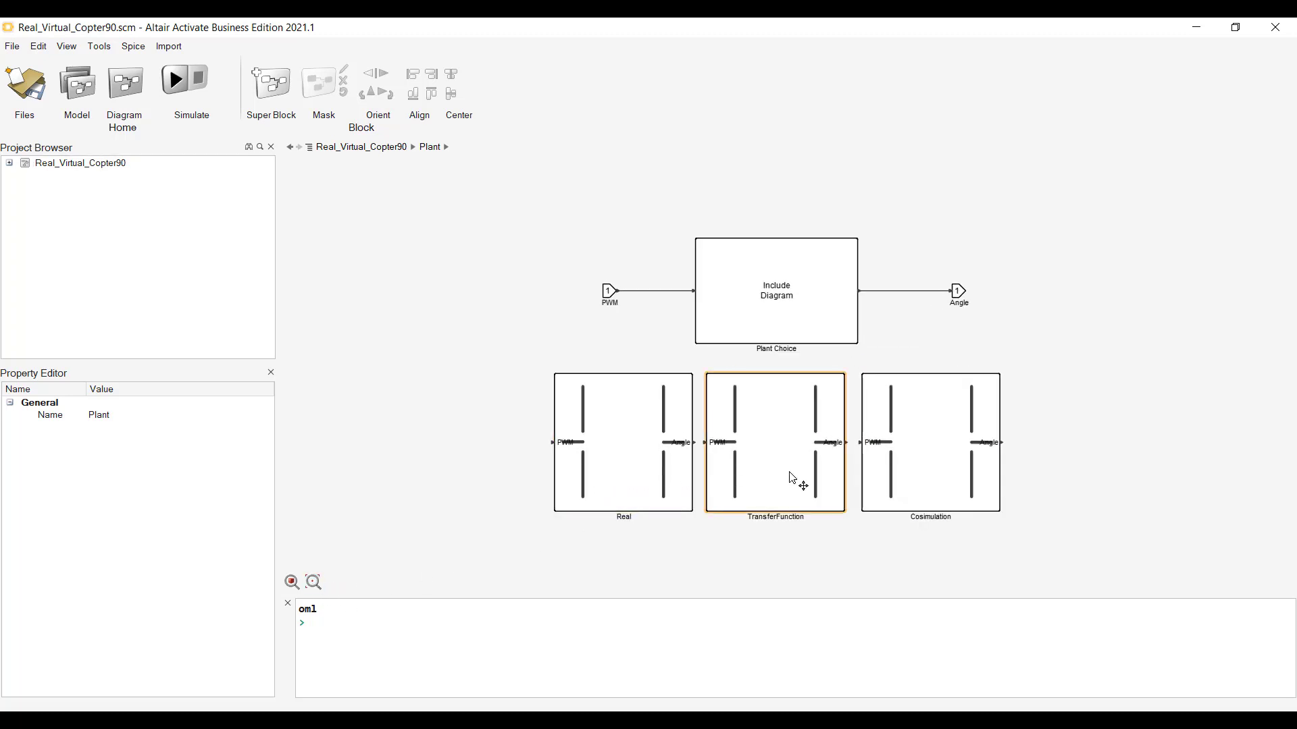
{"action": "double_click", "coordinate": [648, 458]}
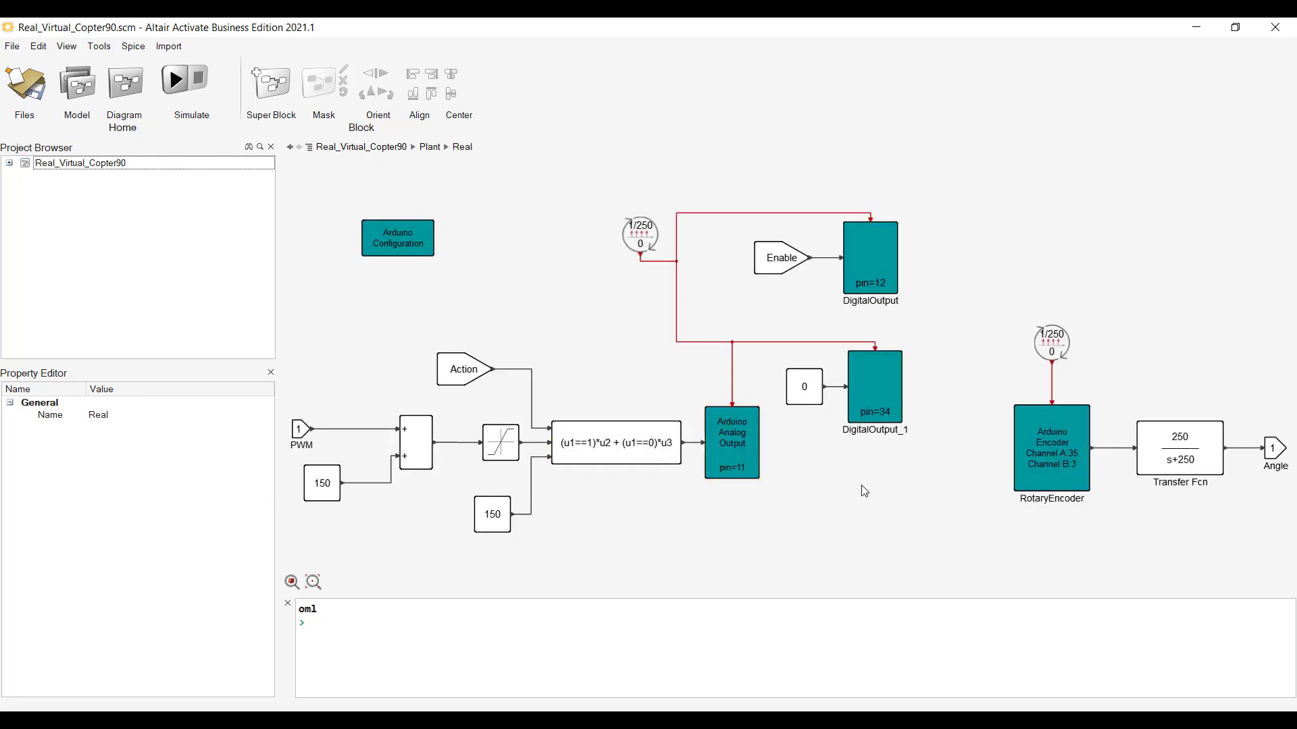
{"action": "left_click", "coordinate": [371, 150]}
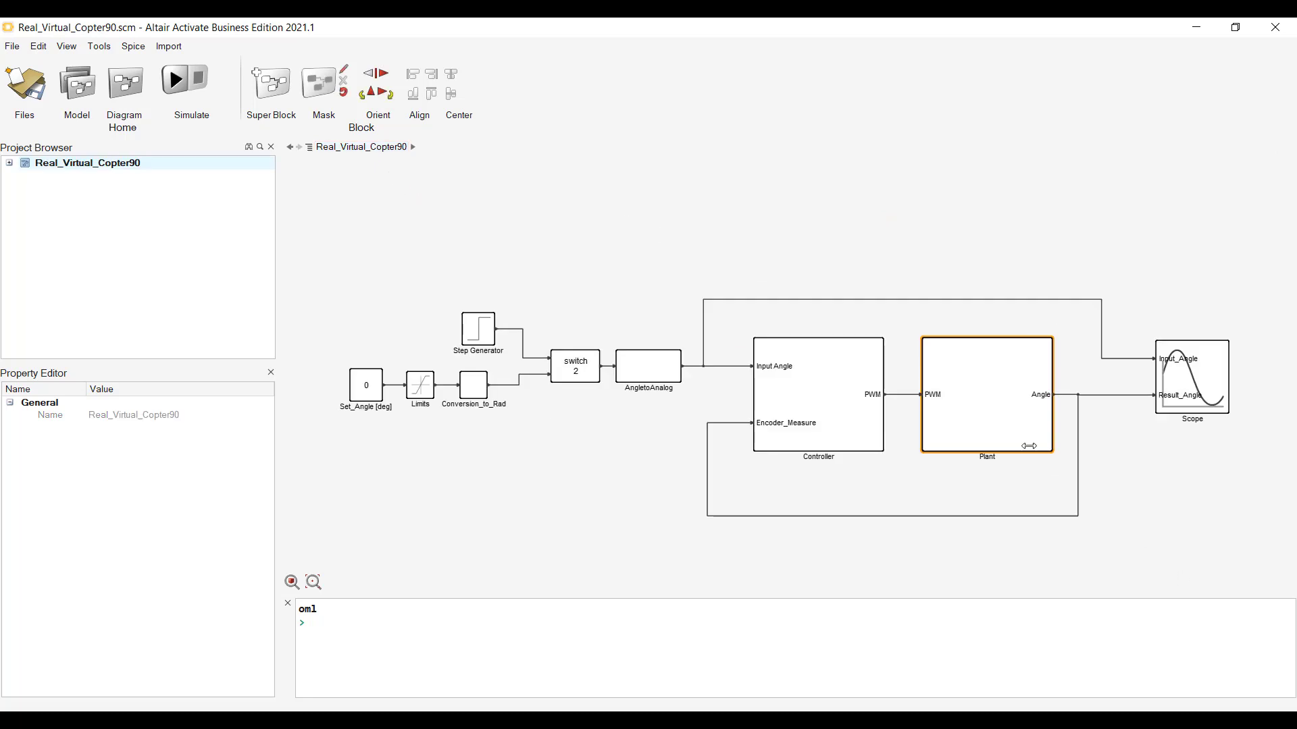
- Inspect the Plant's TransferFunction variant: 0.18 gain into 16.129/(s²+0.58s)
{"action": "double_click", "coordinate": [988, 417]}
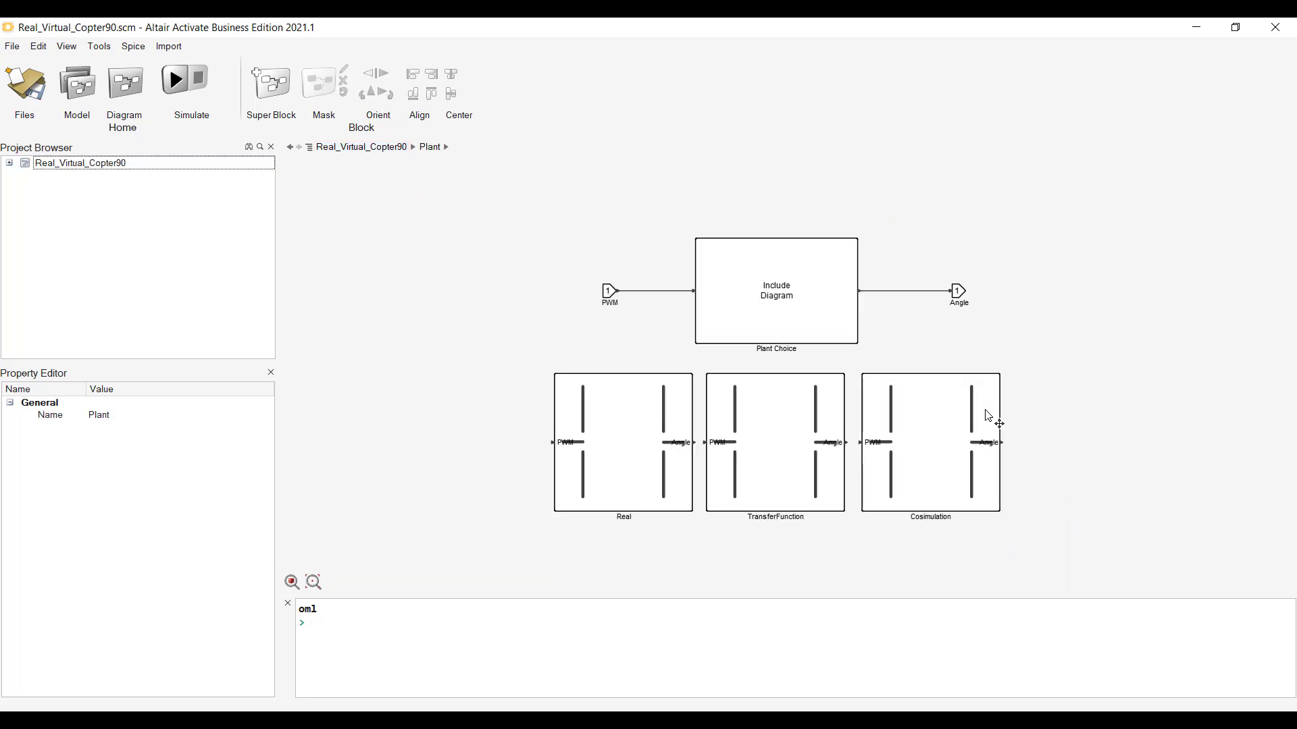
{"action": "double_click", "coordinate": [833, 442]}
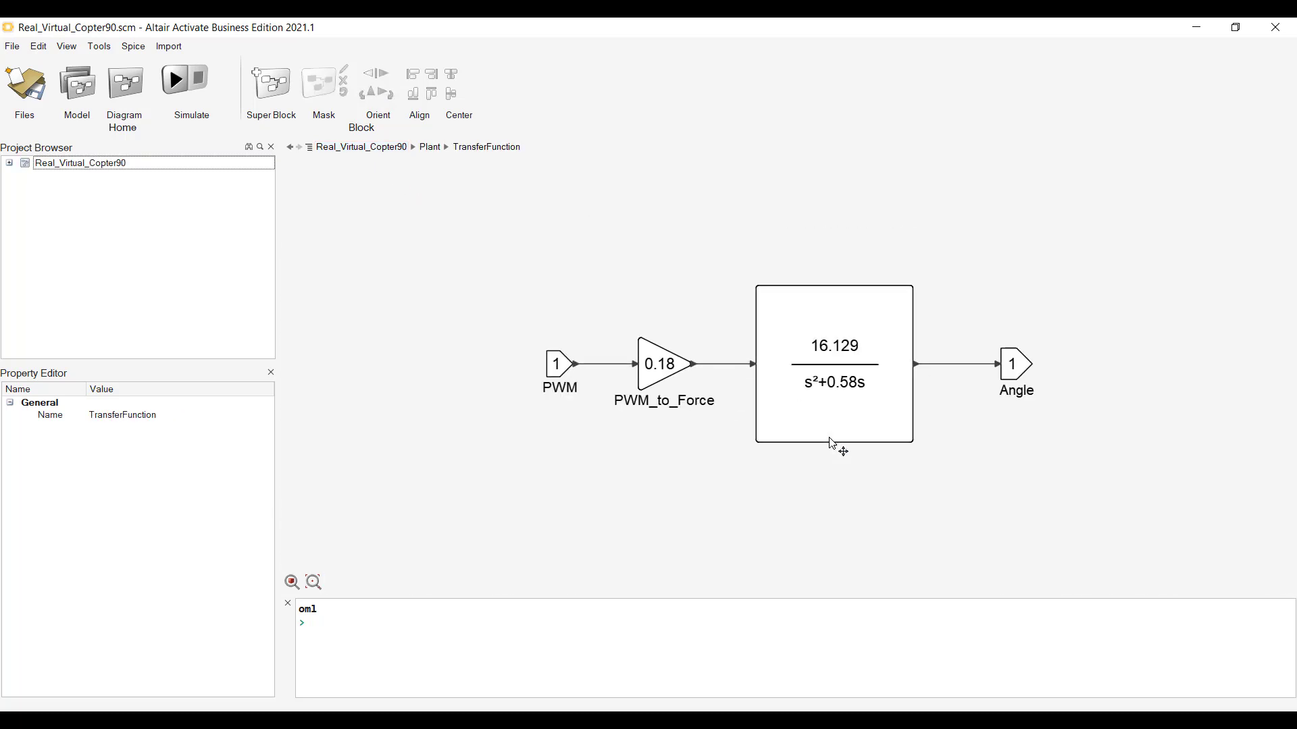
{"action": "left_click", "coordinate": [432, 148]}
- Change the Set_Angle constant to 20 degrees
{"action": "left_click", "coordinate": [404, 148]}
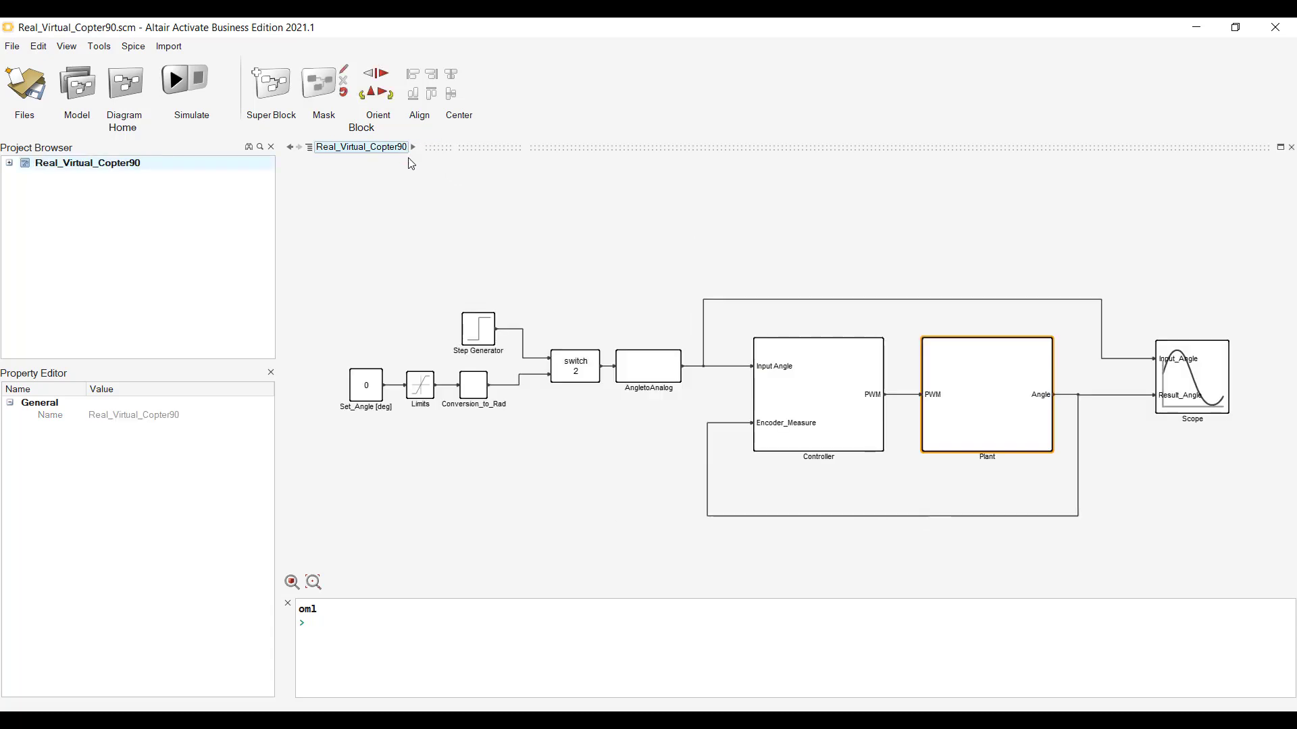
{"action": "double_click", "coordinate": [368, 392]}
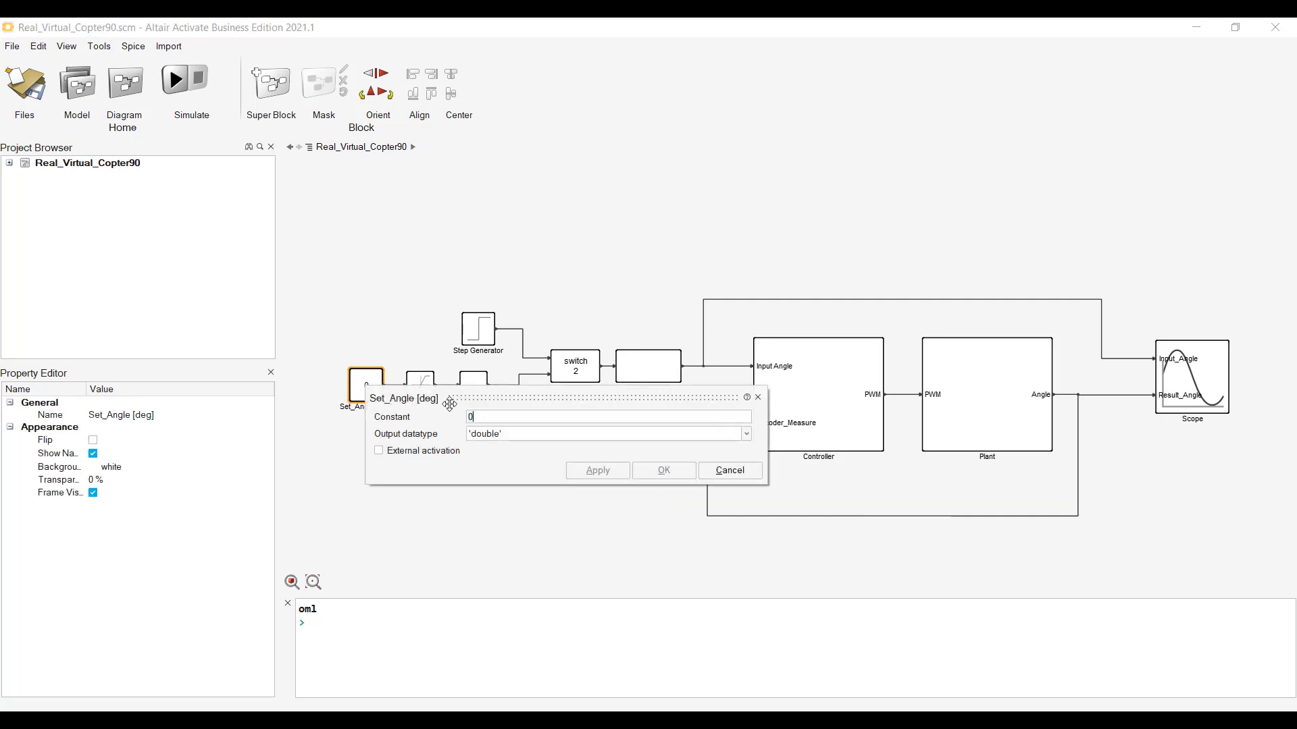
{"action": "key", "text": "BackSpace"}
{"action": "type", "text": "20"}
{"action": "left_click", "coordinate": [608, 472]}
{"action": "left_click", "coordinate": [747, 473]}
- Simulate the model with plant choice 2 and review the Scope angle plot
{"action": "left_click", "coordinate": [176, 81]}
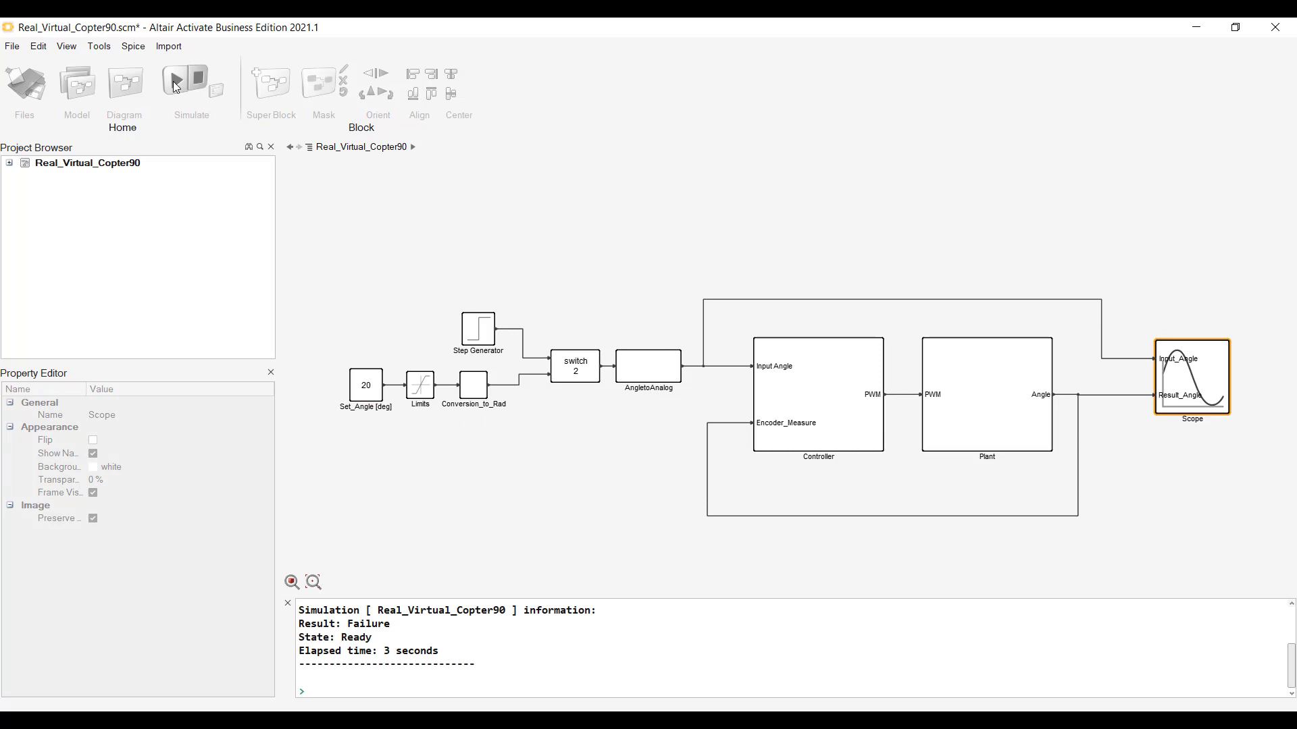
{"action": "left_click", "coordinate": [176, 86]}
{"action": "type", "text": "2"}
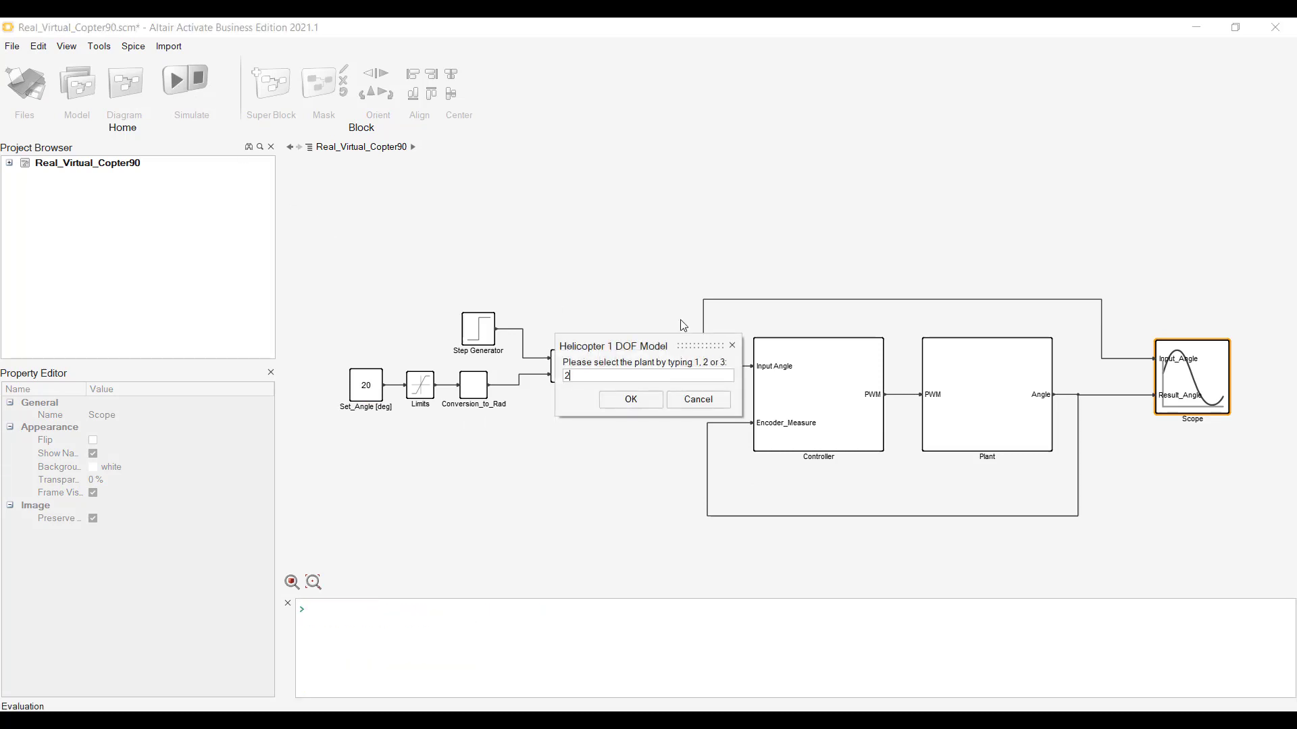
{"action": "left_click", "coordinate": [631, 399]}
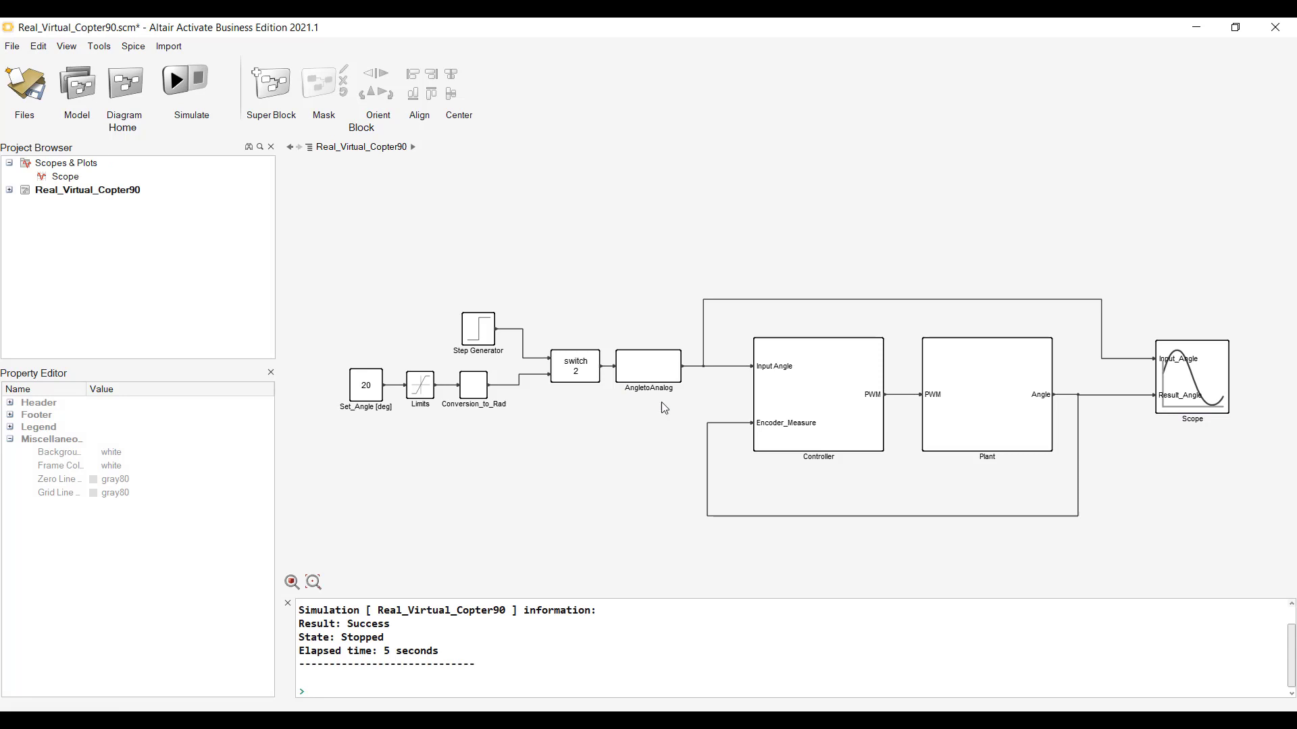
{"action": "double_click", "coordinate": [1180, 392]}
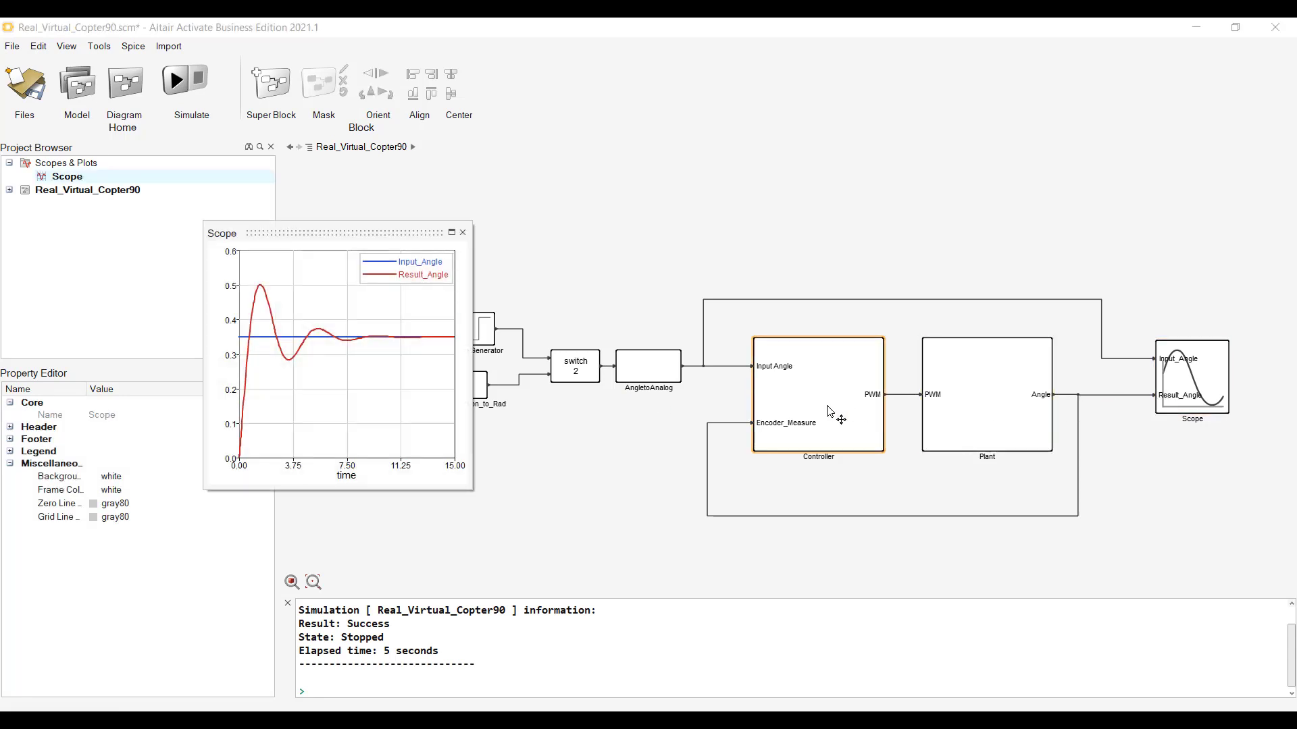
{"action": "left_click", "coordinate": [784, 667]}
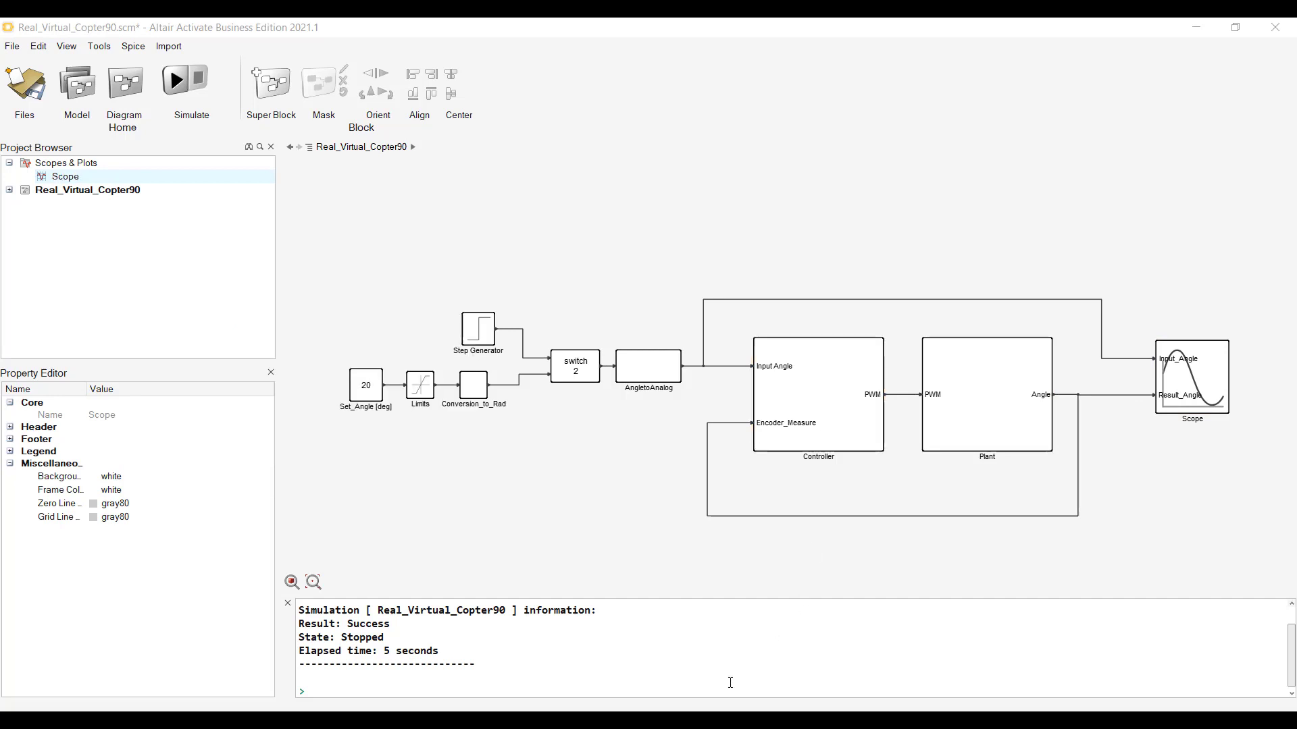
- Open the Plant's Cosimulation variant with its MotionSolve block and PWM signal chain
{"action": "double_click", "coordinate": [949, 438]}
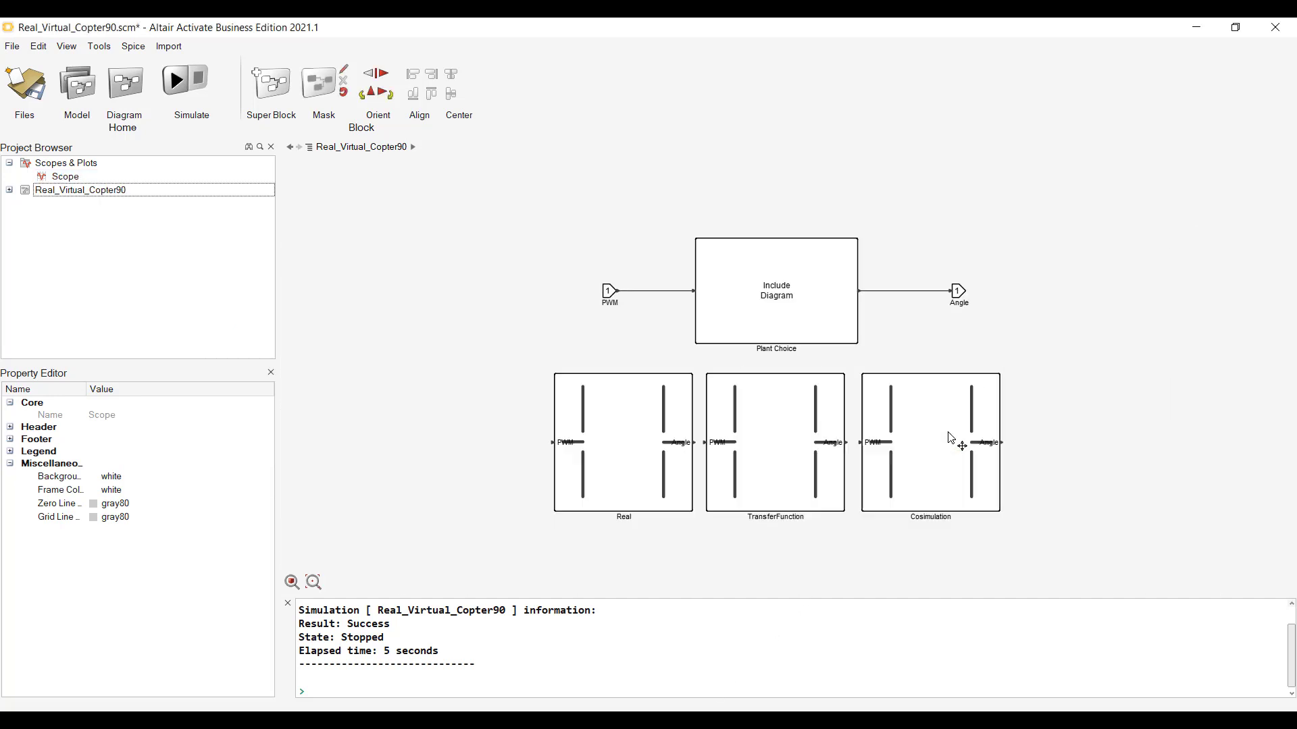
{"action": "double_click", "coordinate": [946, 443]}
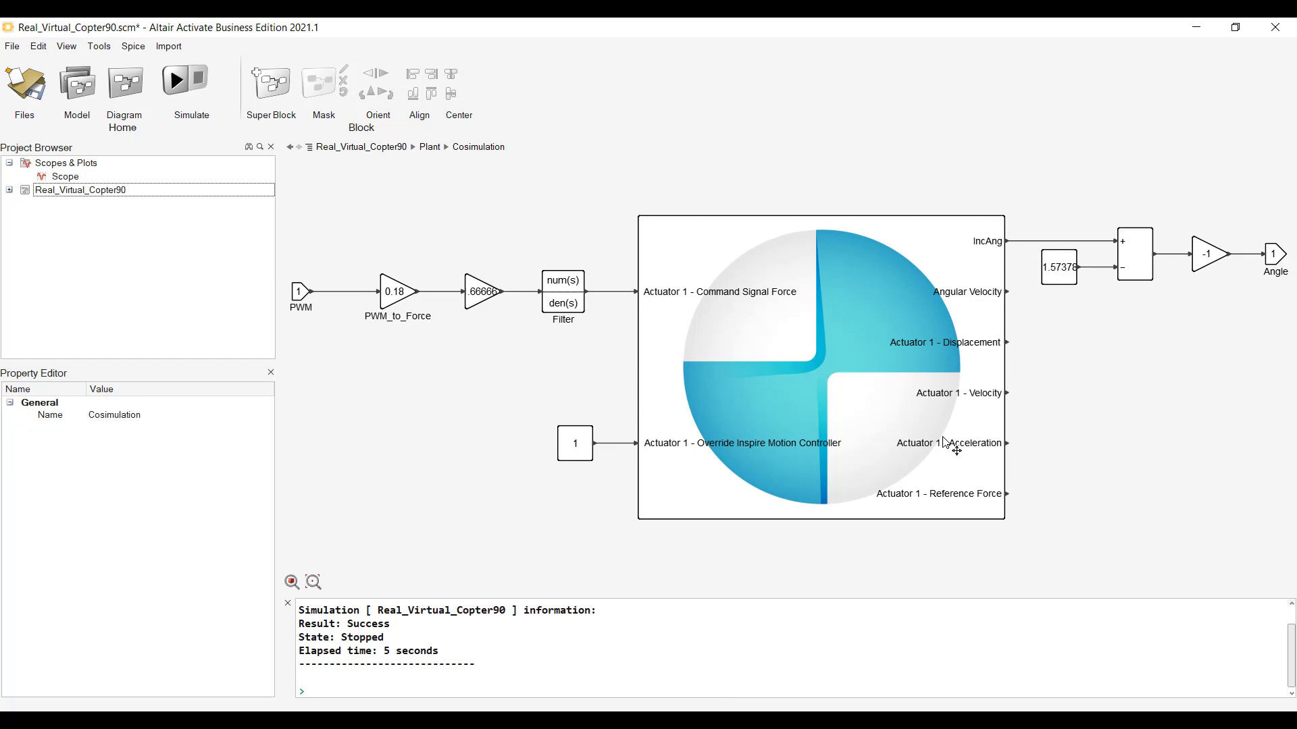
{"action": "left_click", "coordinate": [430, 147]}
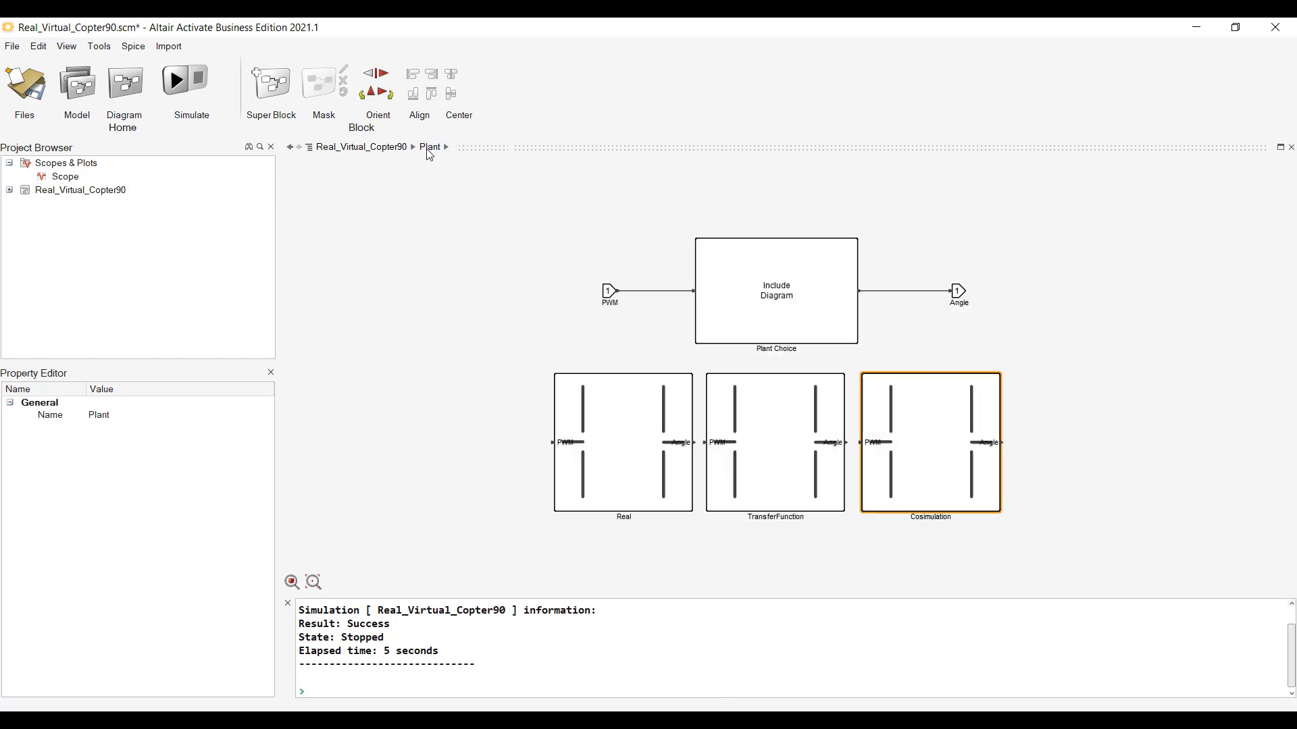
{"action": "left_click", "coordinate": [386, 148]}
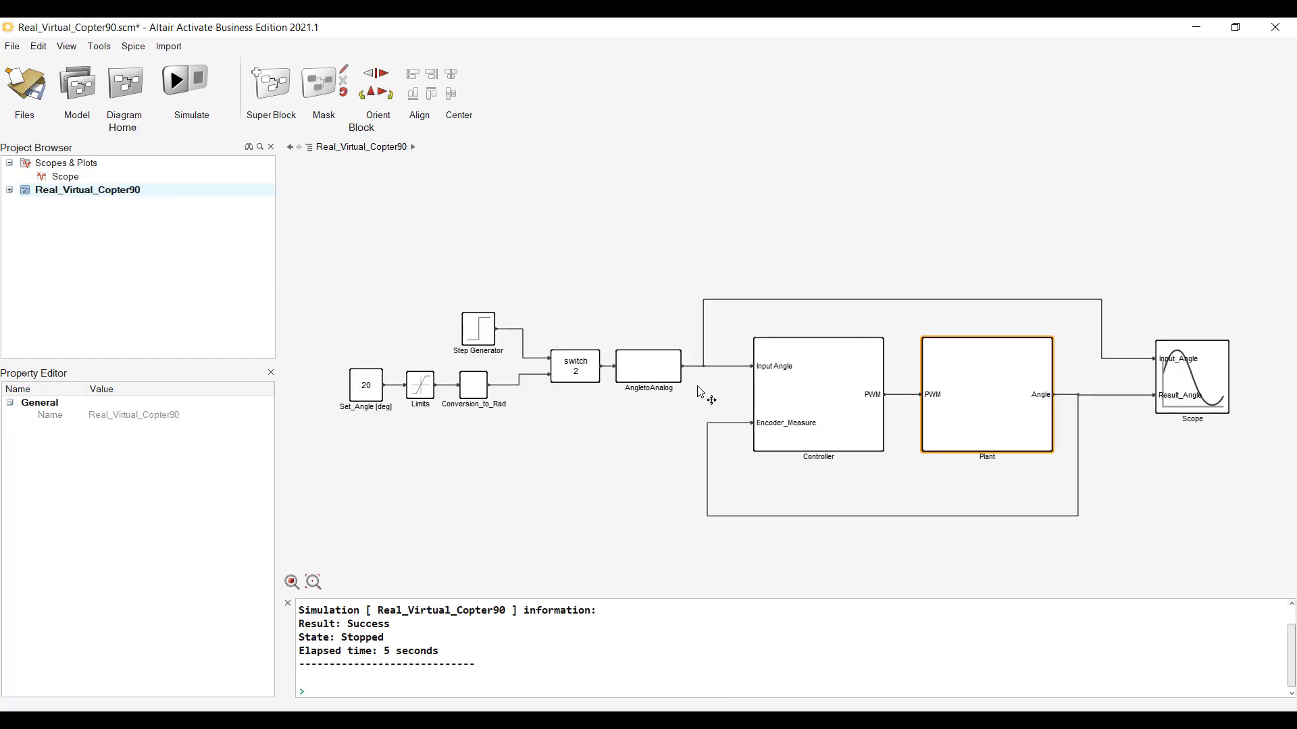
{"action": "double_click", "coordinate": [1035, 407]}
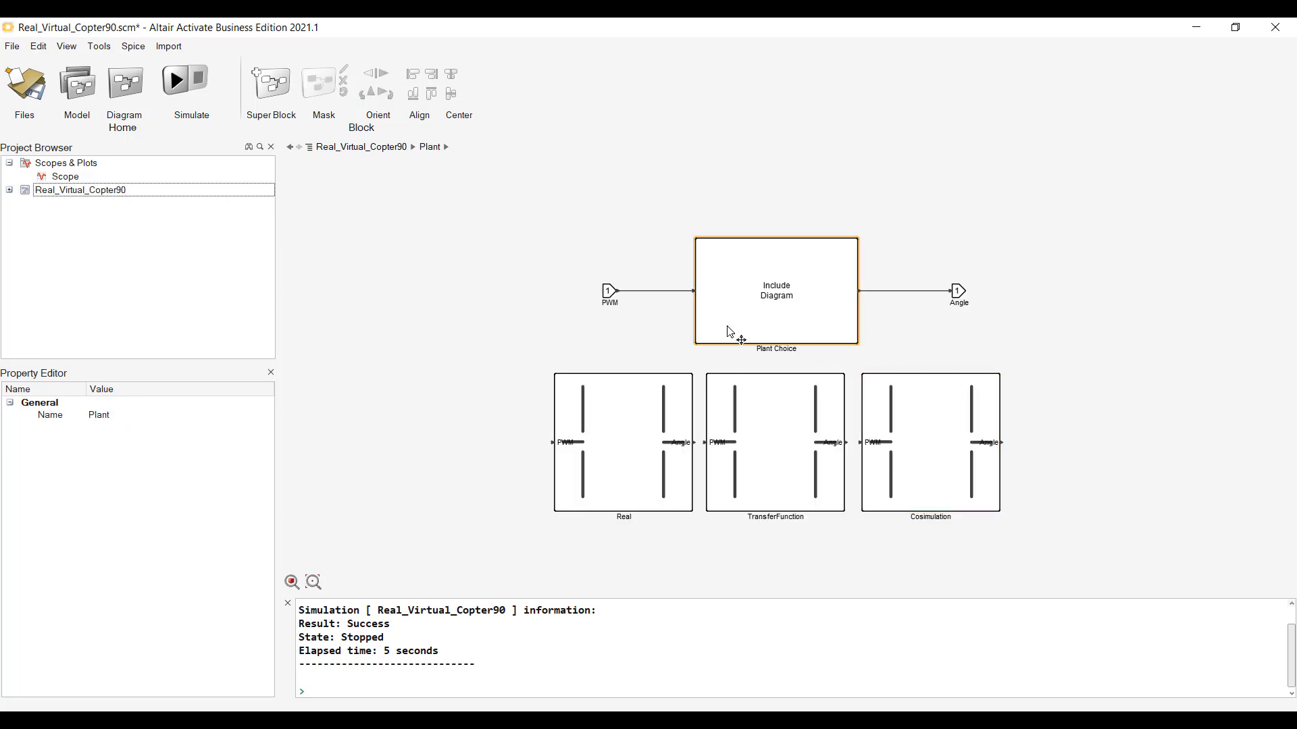
{"action": "double_click", "coordinate": [944, 436]}
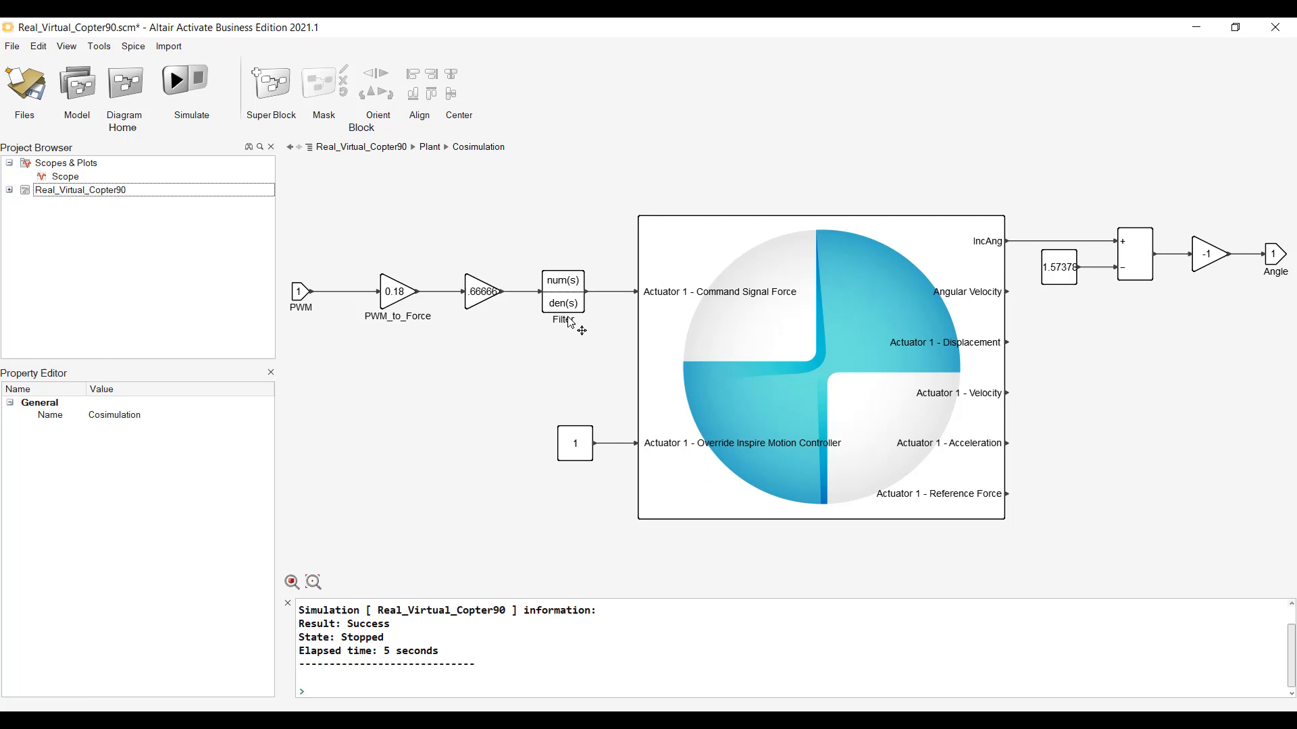
{"action": "double_click", "coordinate": [844, 333]}
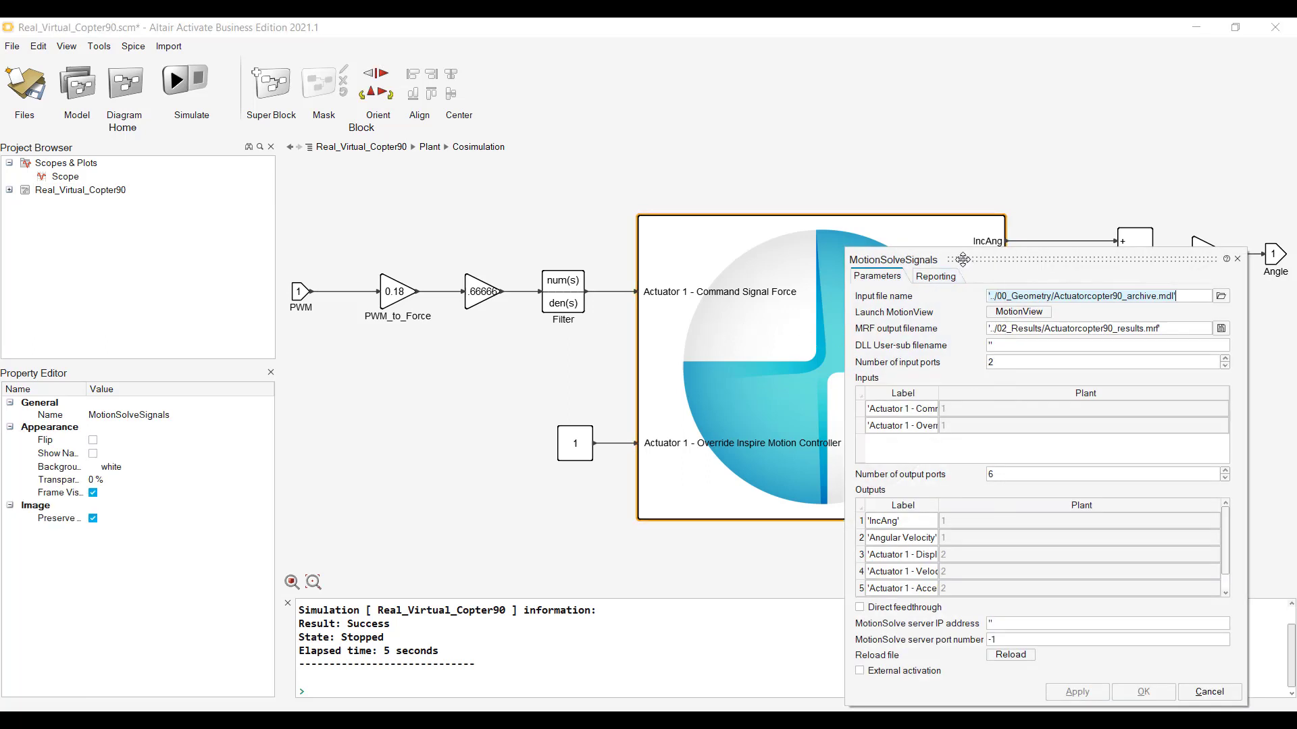
{"action": "left_click_drag", "start_coordinate": [1094, 260], "coordinate": [1008, 181]}
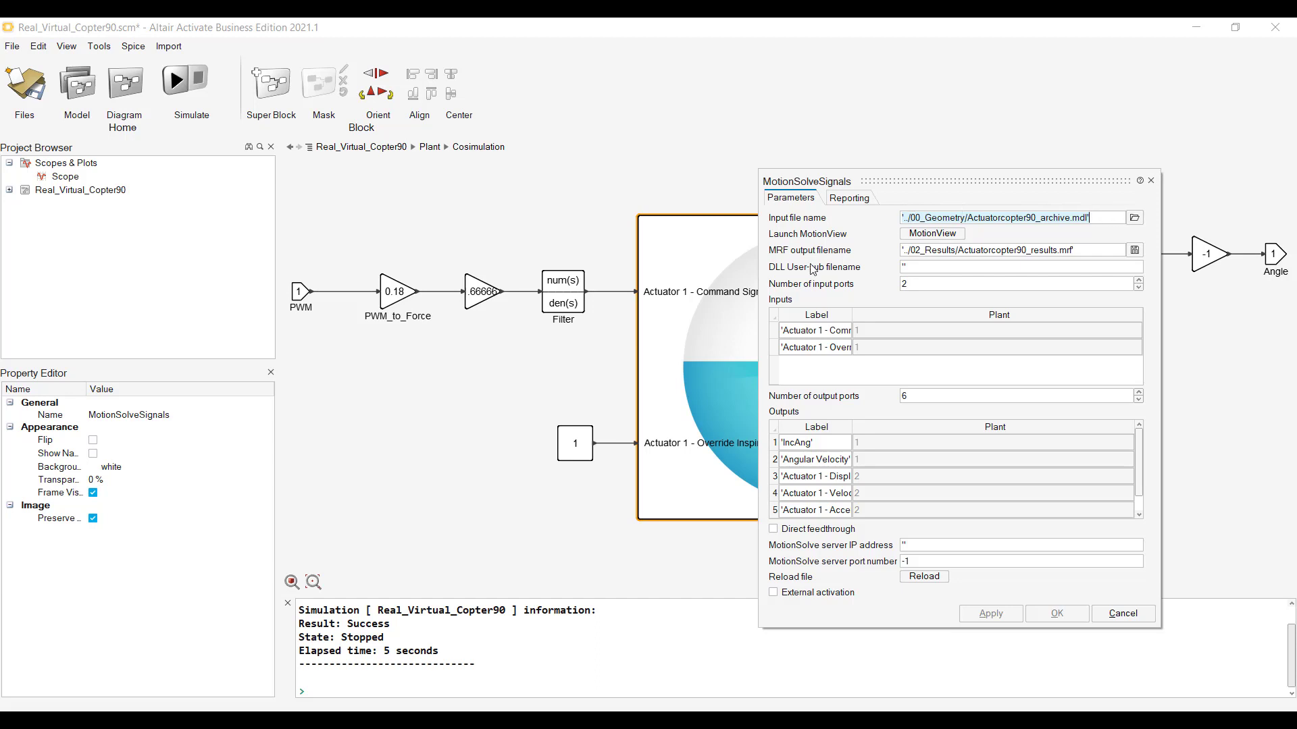
{"action": "left_click", "coordinate": [913, 249]}
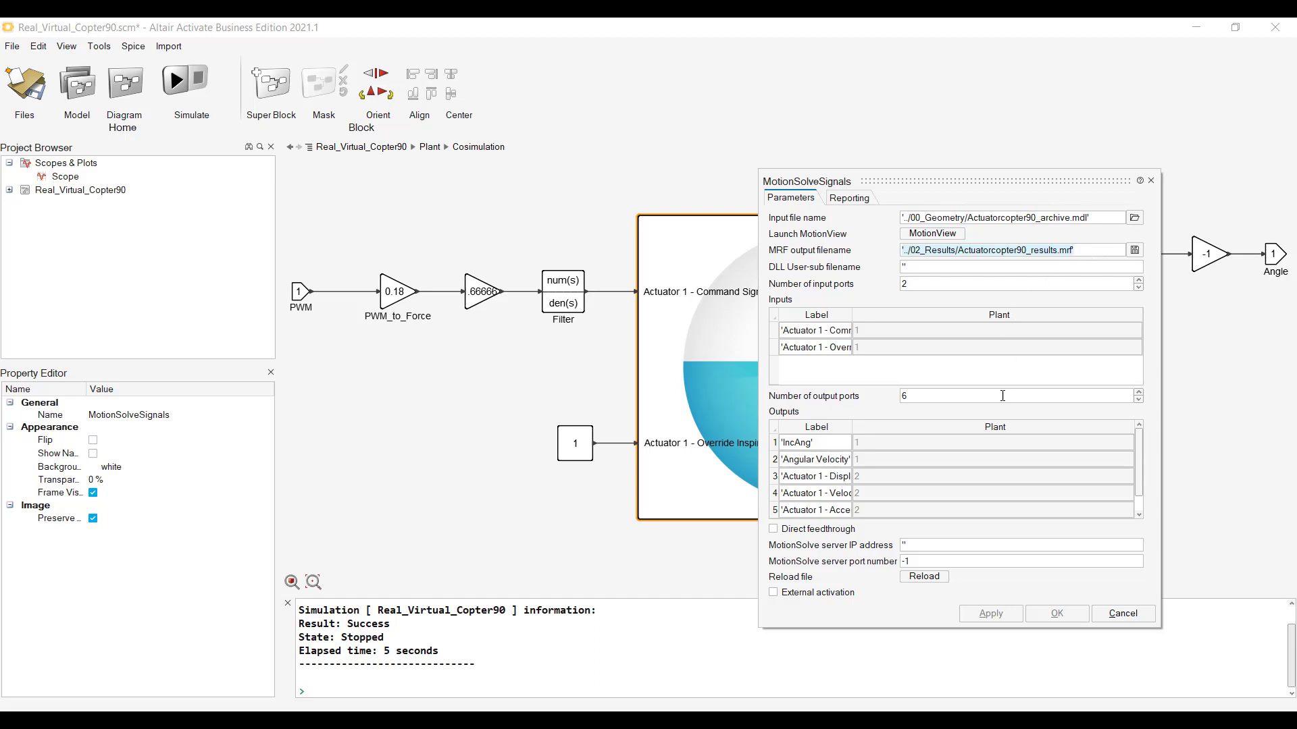
{"action": "left_click", "coordinate": [1151, 181]}
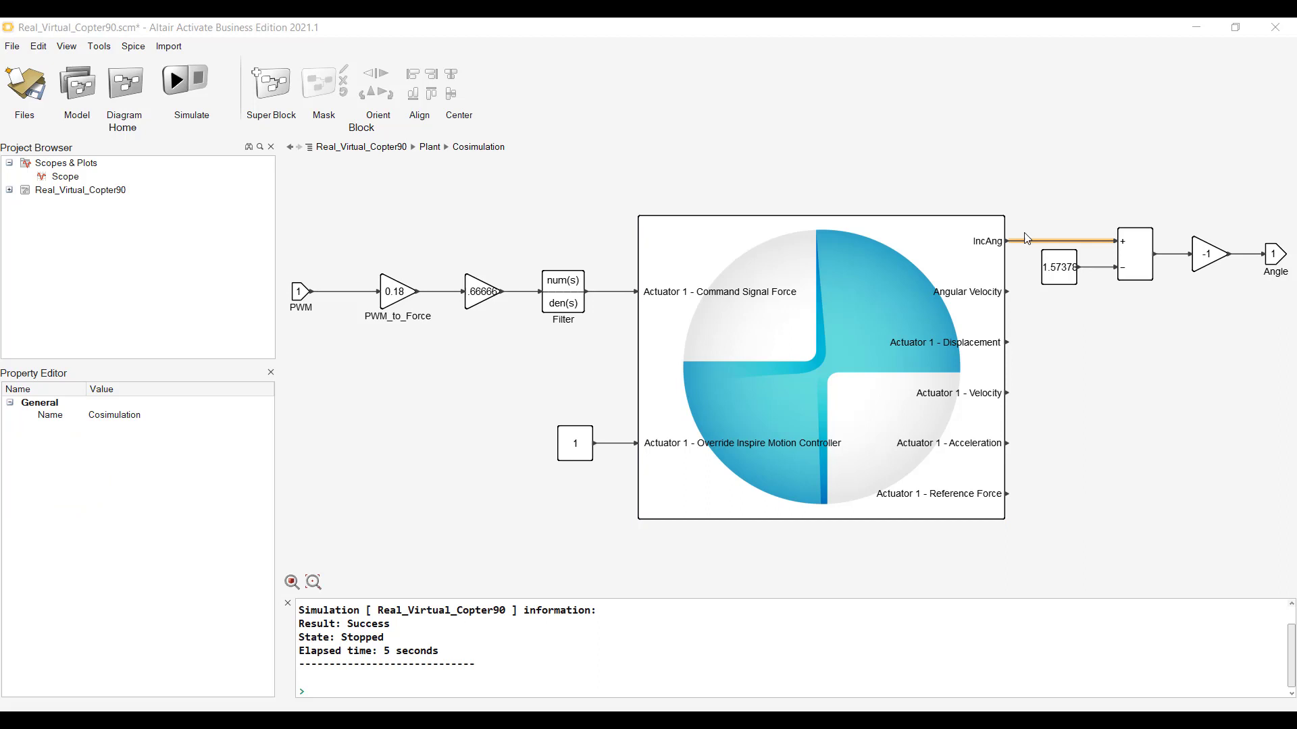
- Run the co-simulation with plant choice 3, finishing in 132 seconds, and check the Scope plot
{"action": "left_click", "coordinate": [430, 147]}
{"action": "key", "text": "F5"}
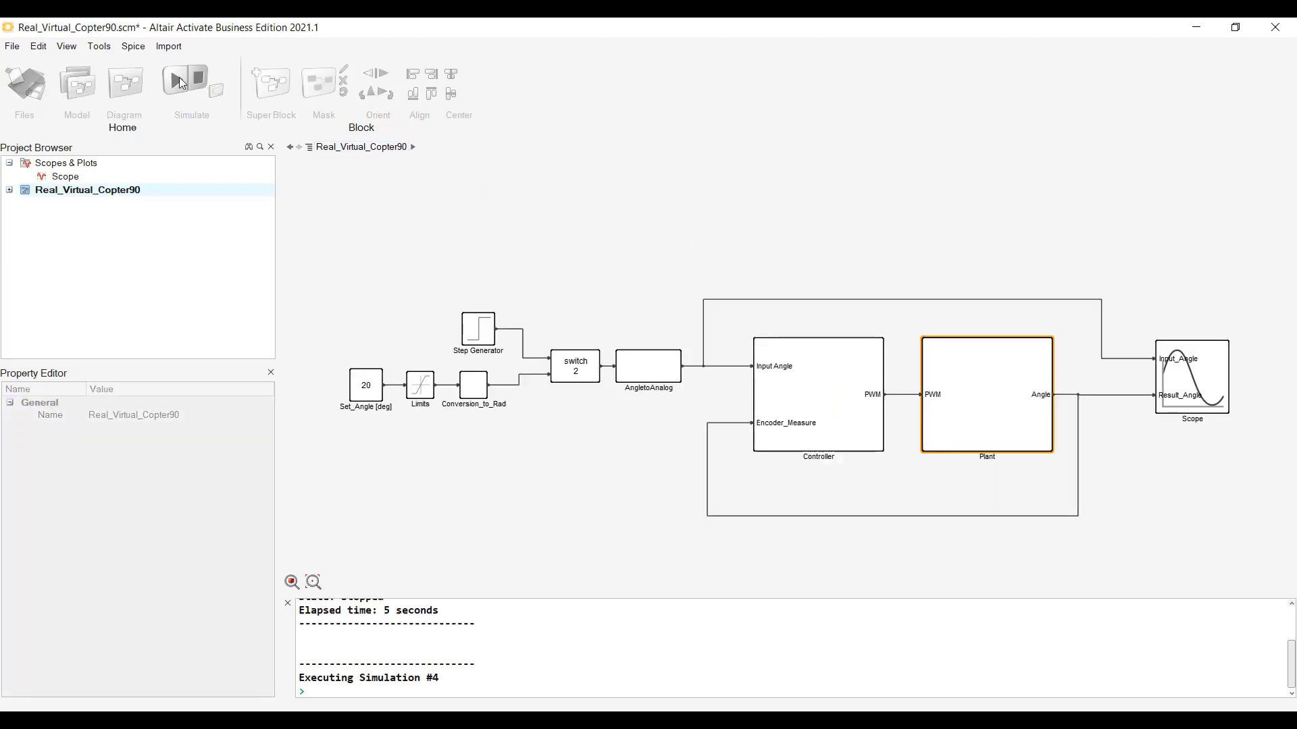
{"action": "left_click", "coordinate": [643, 399]}
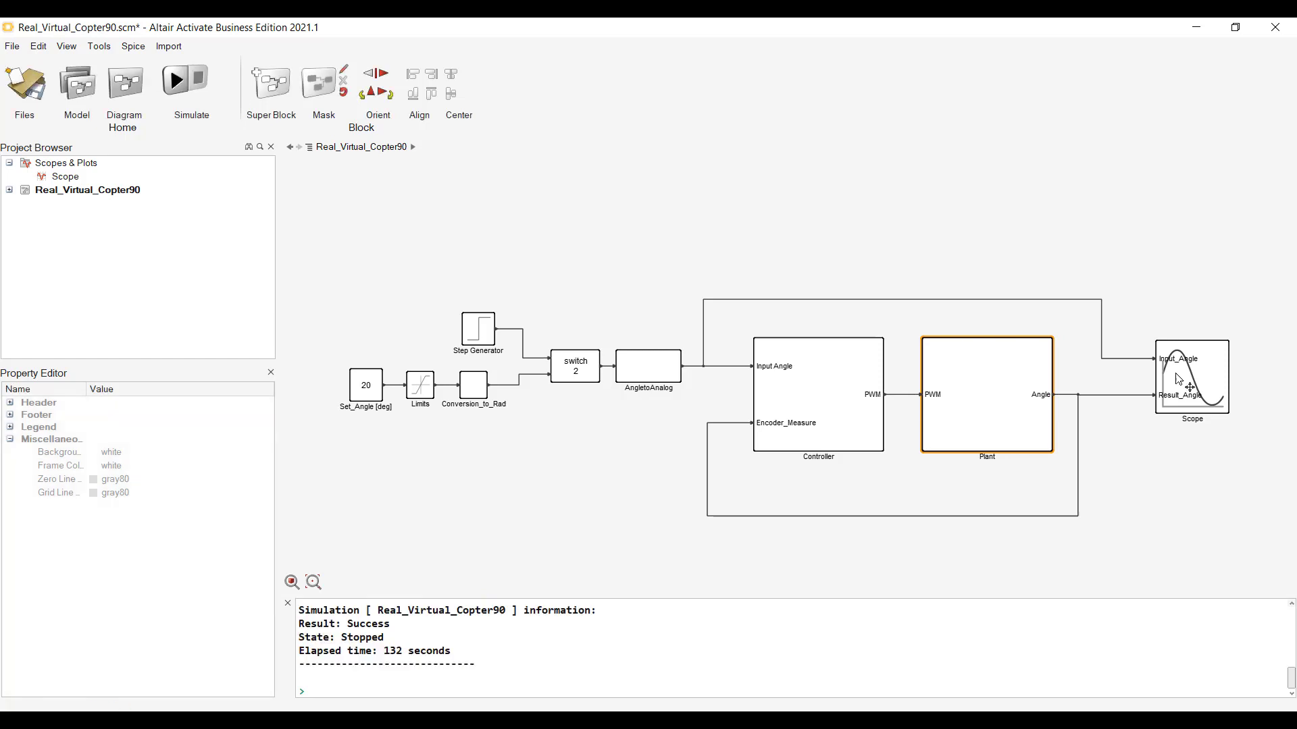
{"action": "double_click", "coordinate": [1180, 382]}
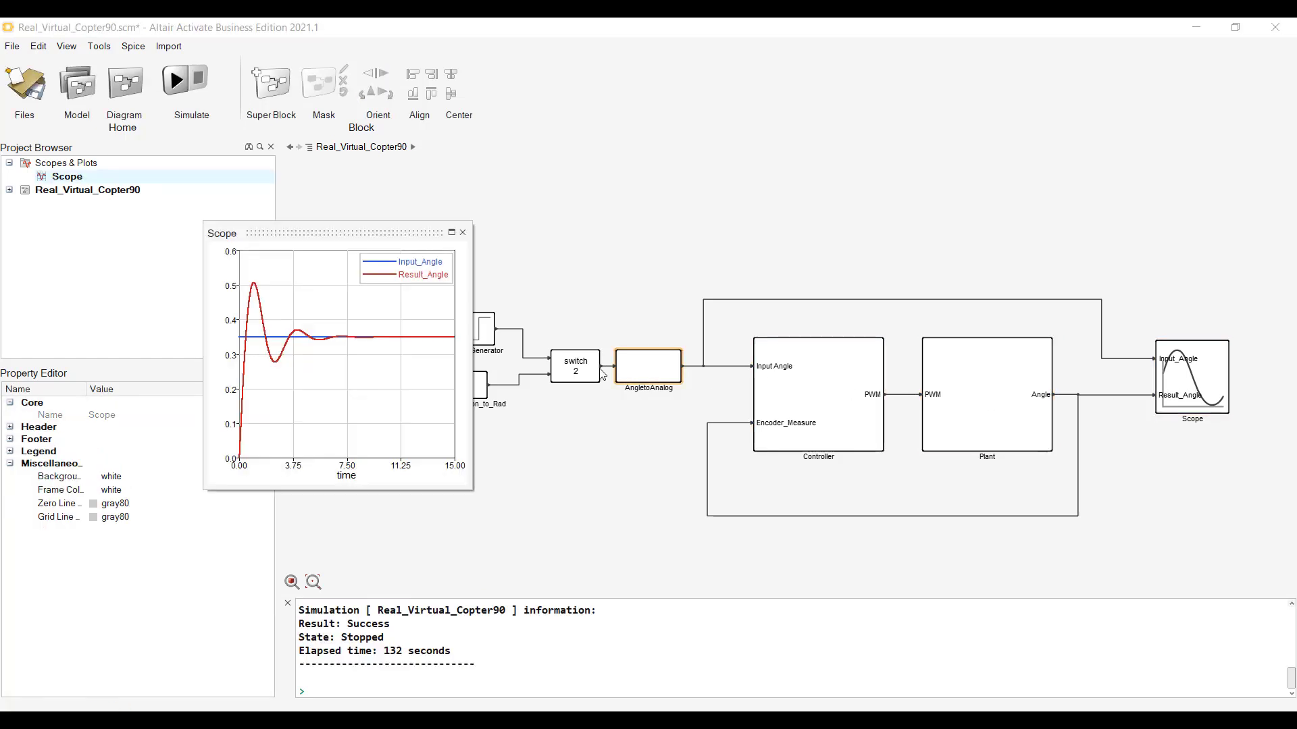
{"action": "left_click", "coordinate": [463, 233]}
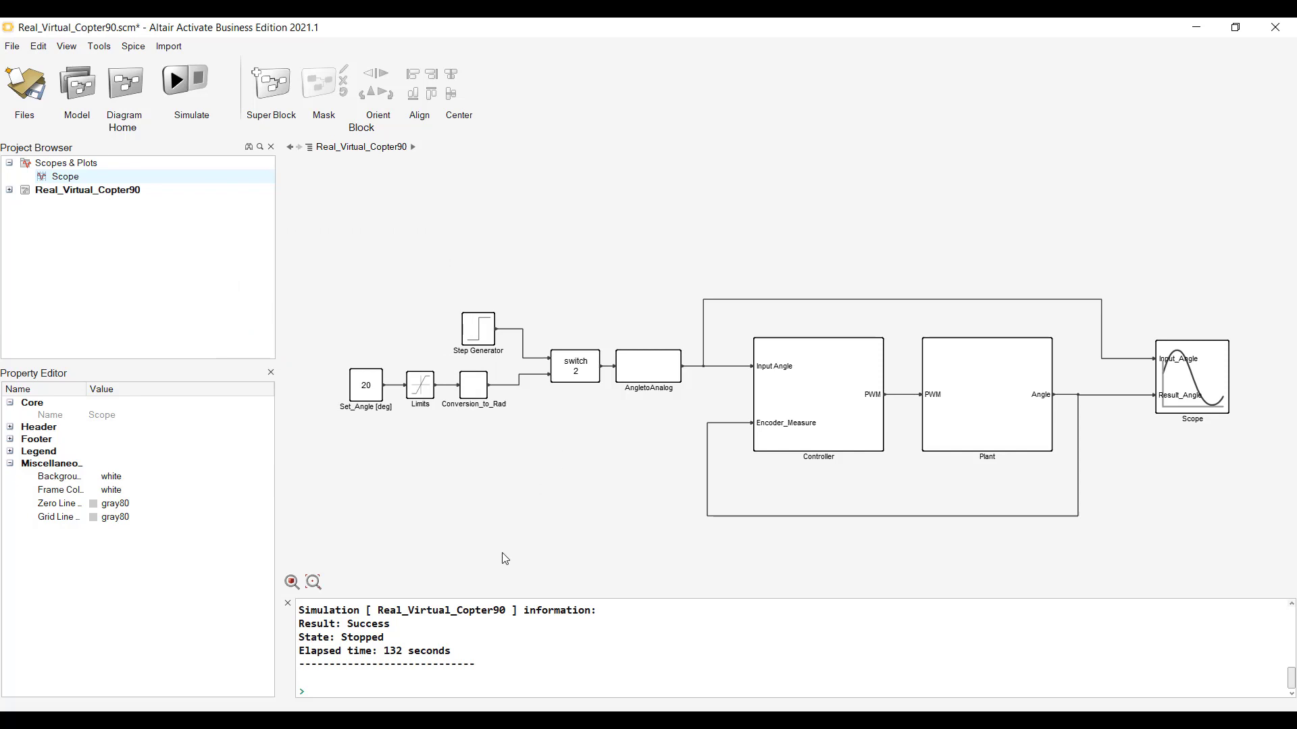
- Launch HyperView Player 2021 and load Actuatorcopter90_results.h3d
{"action": "key", "text": "super+s"}
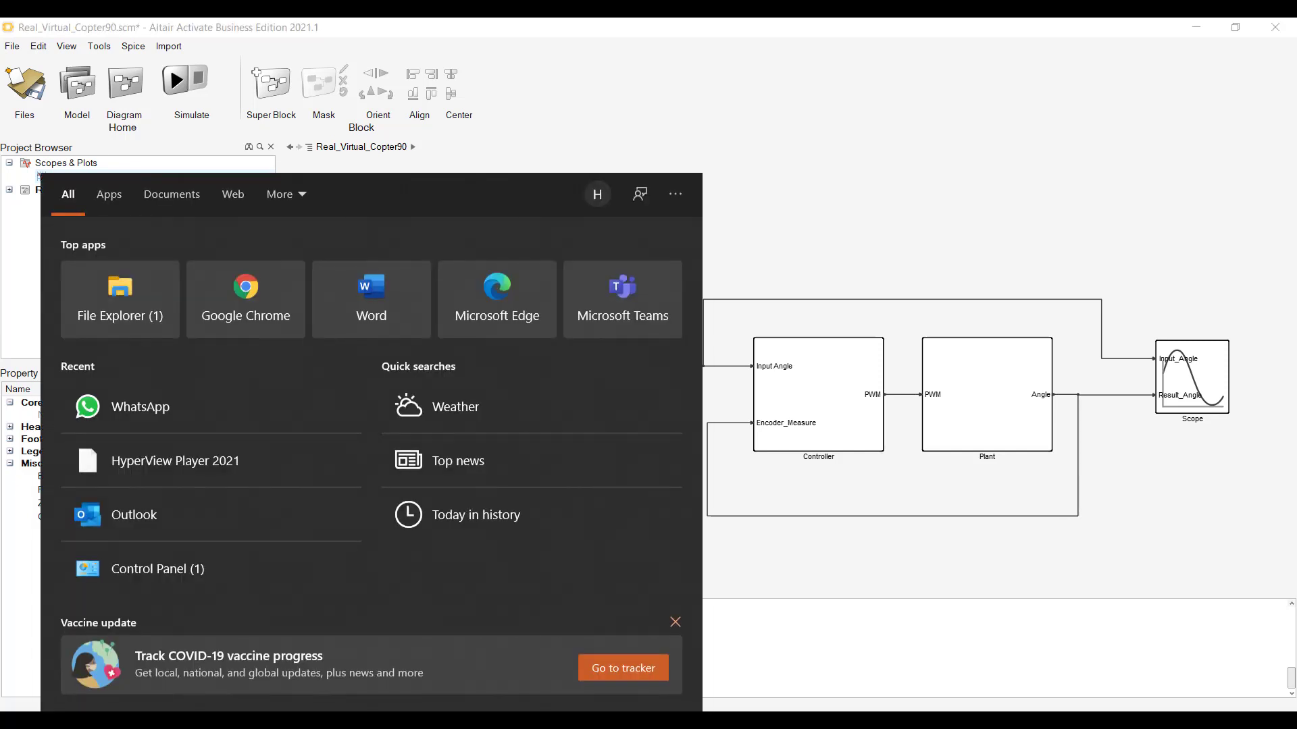
{"action": "left_click", "coordinate": [197, 471]}
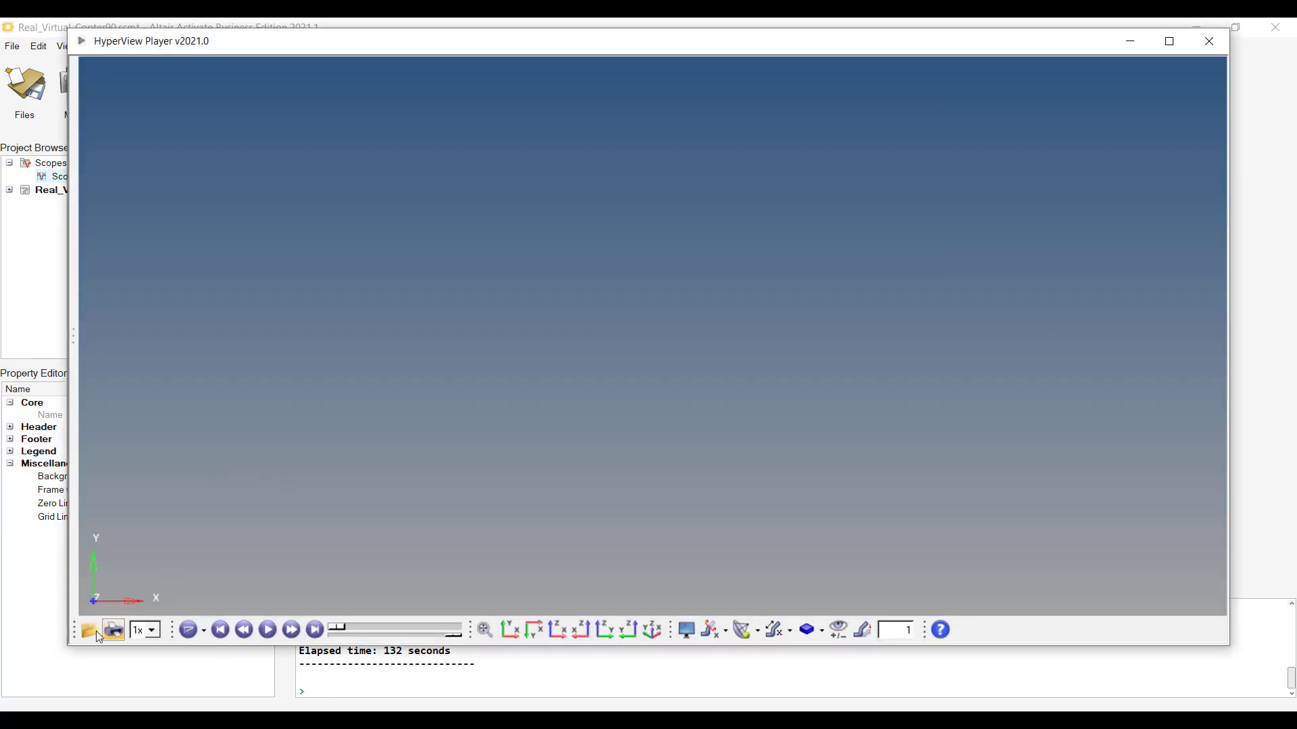
{"action": "left_click", "coordinate": [96, 631]}
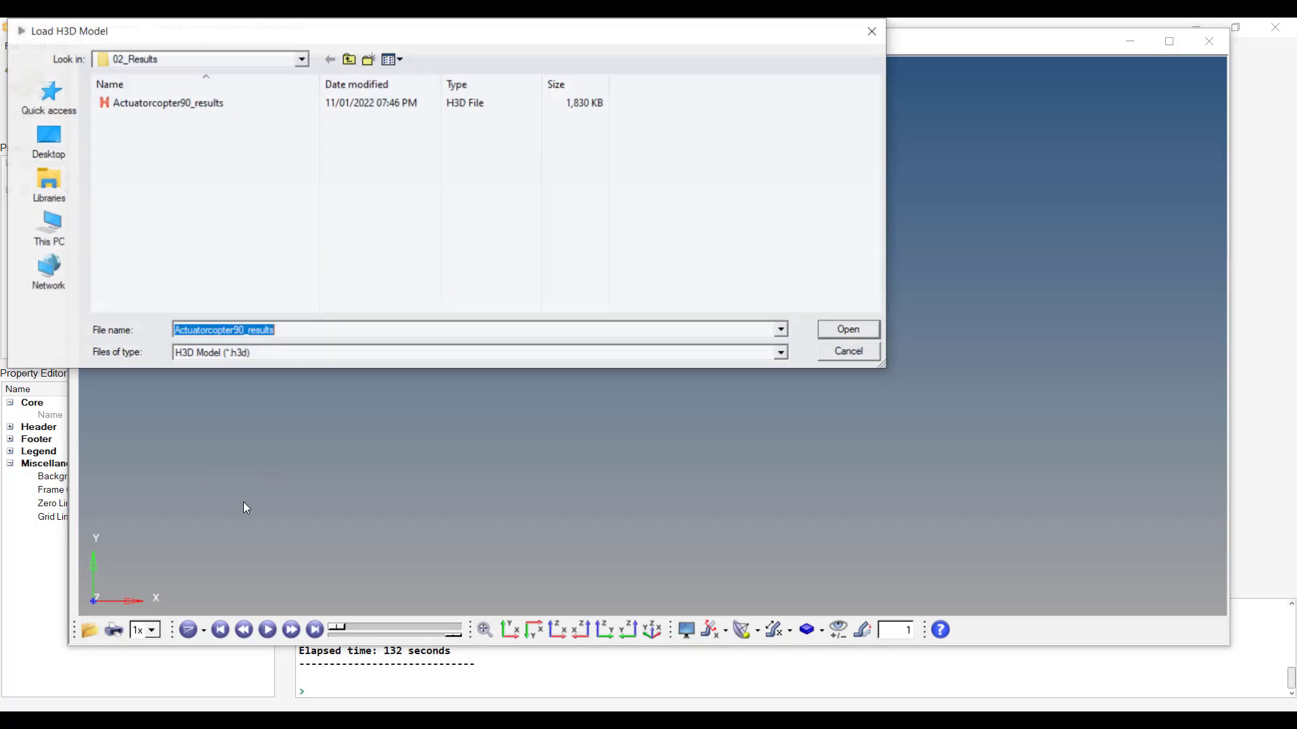
{"action": "left_click", "coordinate": [848, 332]}
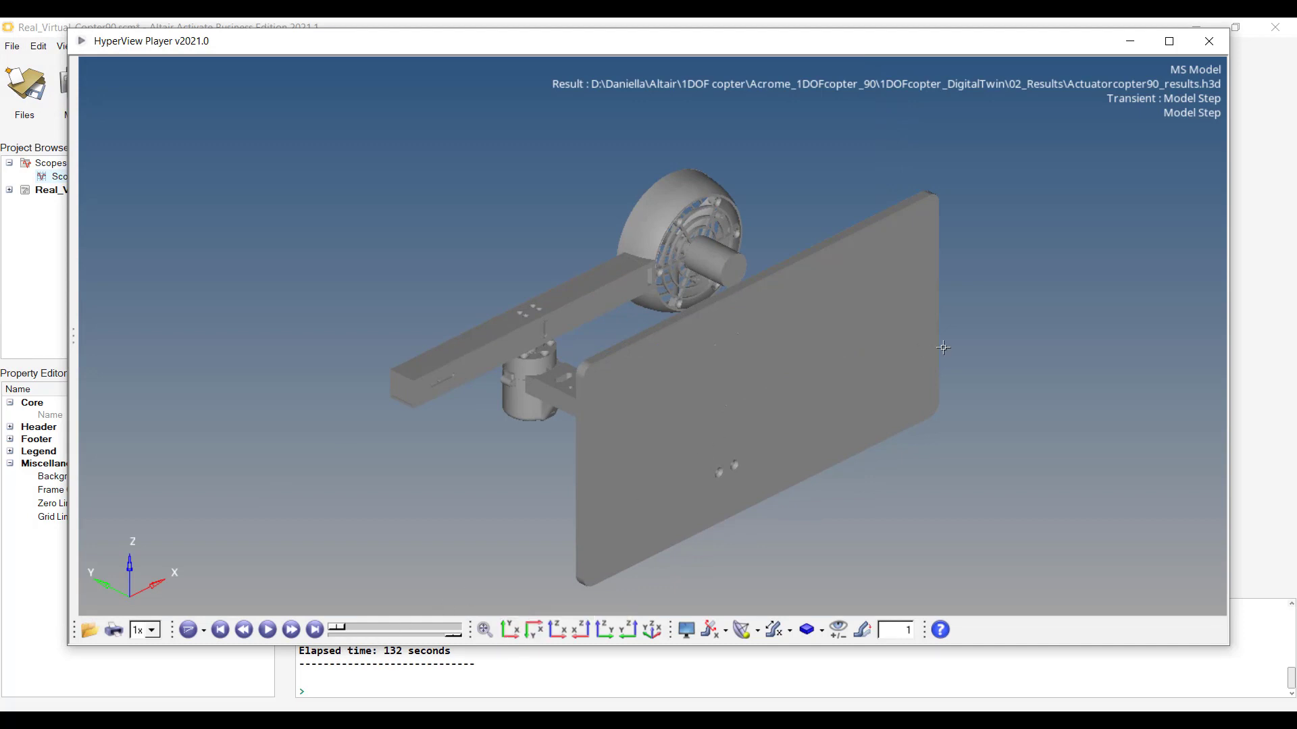
- Rotate to a side view, play the copter animation to frame 440, then close the player
{"action": "left_click_drag", "start_coordinate": [990, 325], "coordinate": [920, 234]}
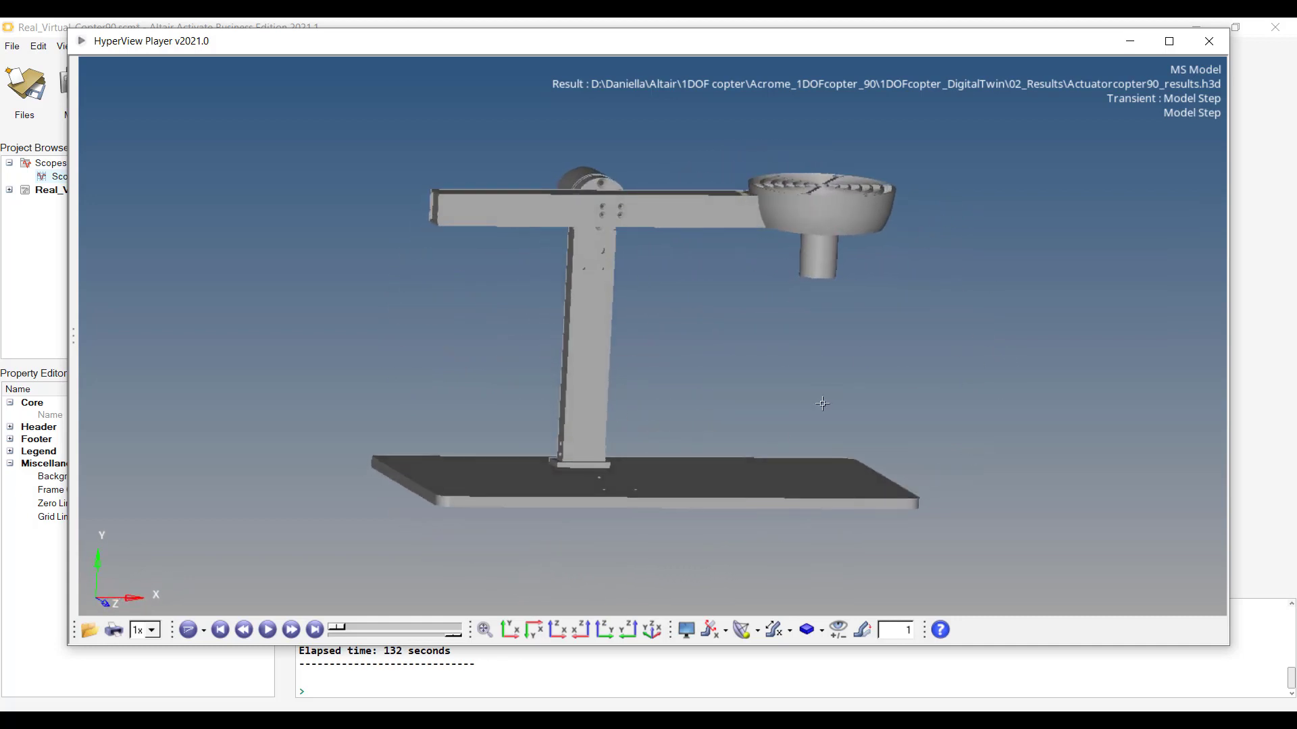
{"action": "left_click", "coordinate": [268, 631]}
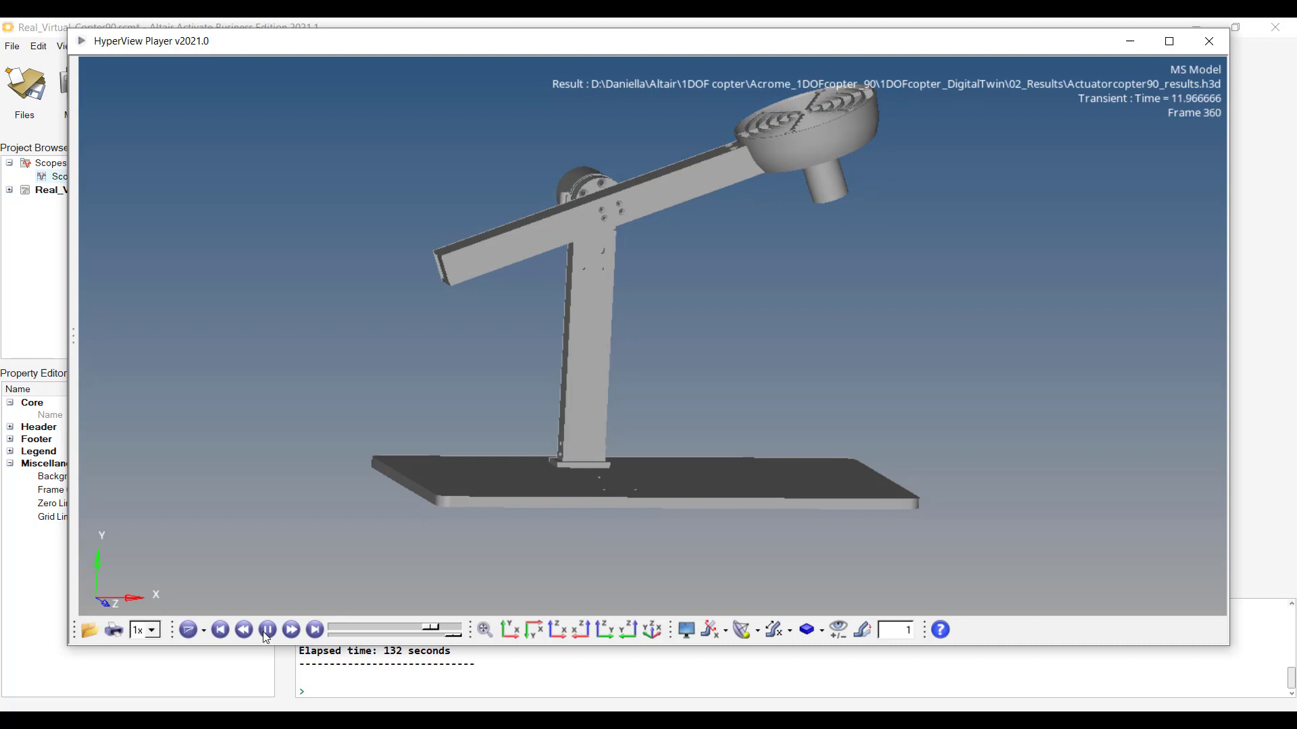
{"action": "left_click", "coordinate": [267, 632]}
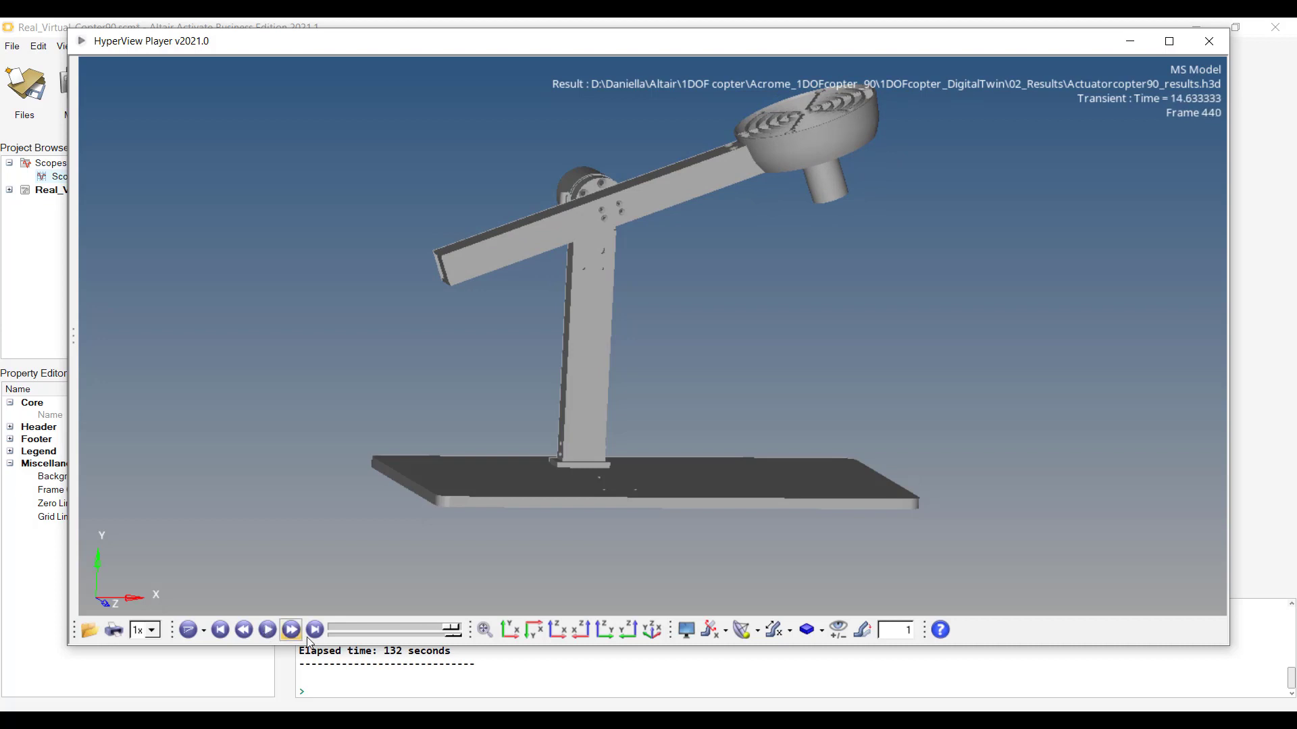
{"action": "left_click", "coordinate": [1215, 52]}
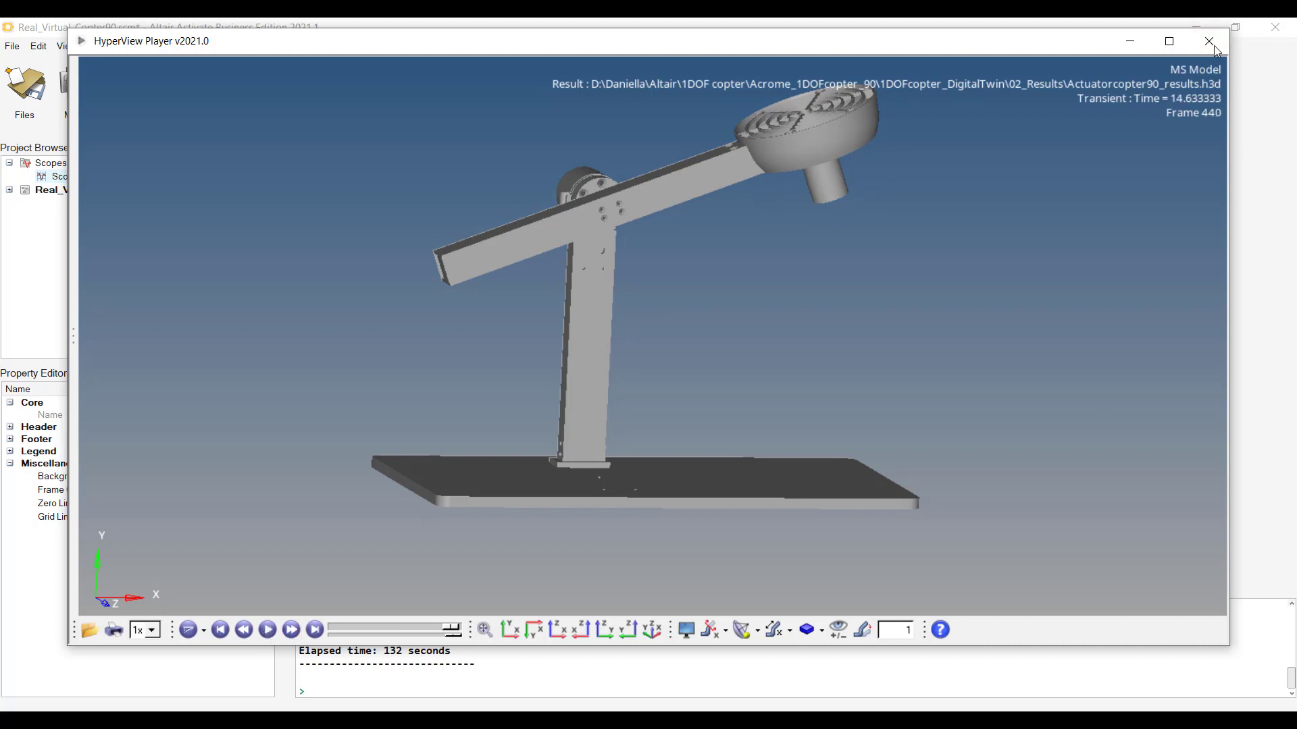